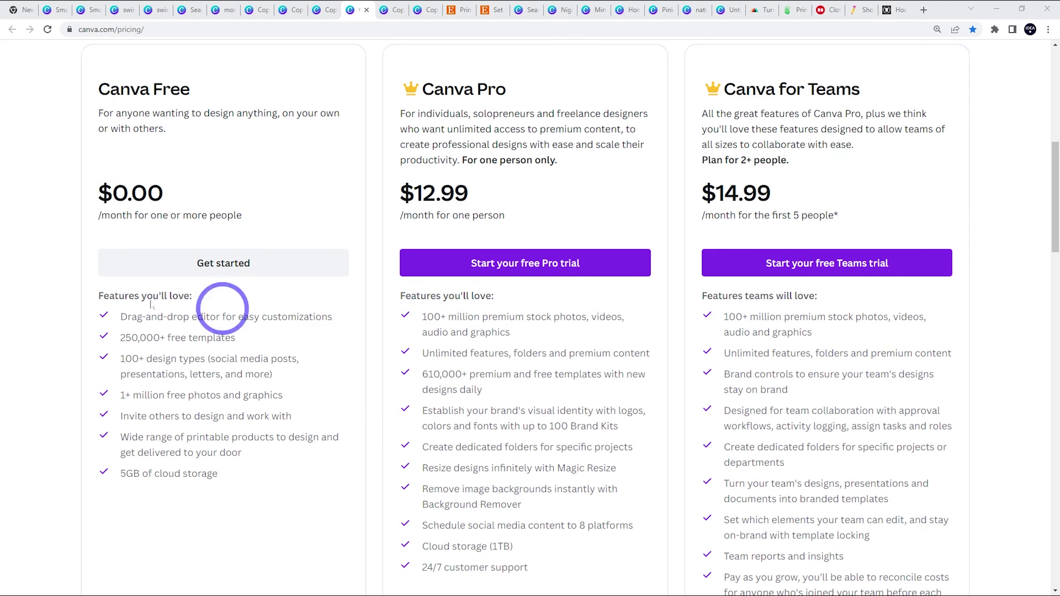
# - Switch to the 1080×1080 design filled with the yellow sports car photo
pyautogui.hotkey('ctrl', 'Tab')
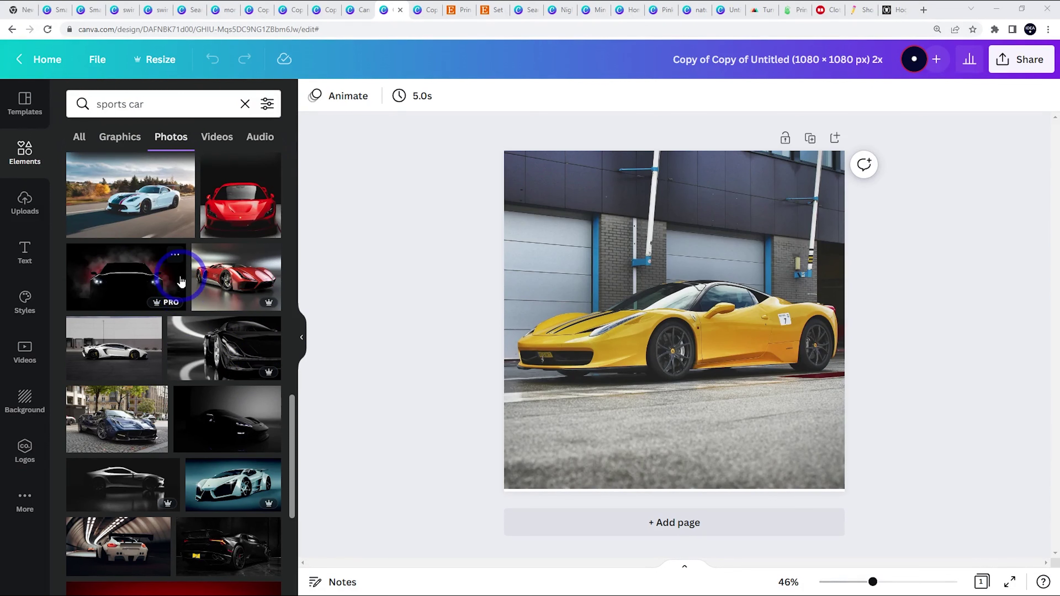
pyautogui.scroll(-3, 170, 355)
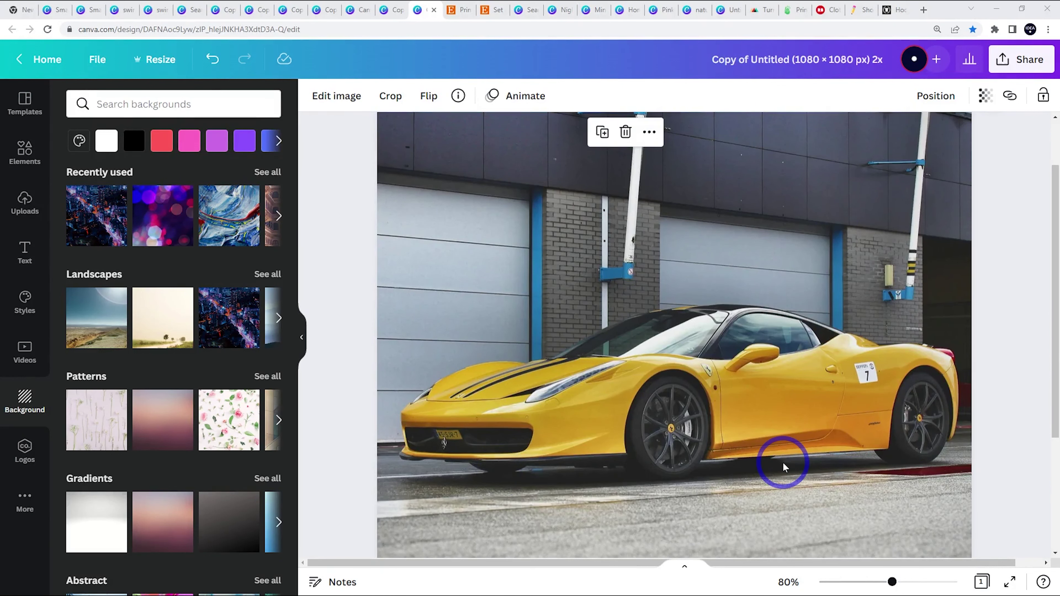
# - Remove the car photo's background with BG Remover and apply the pink-to-mauve gradient background
pyautogui.click(337, 98)
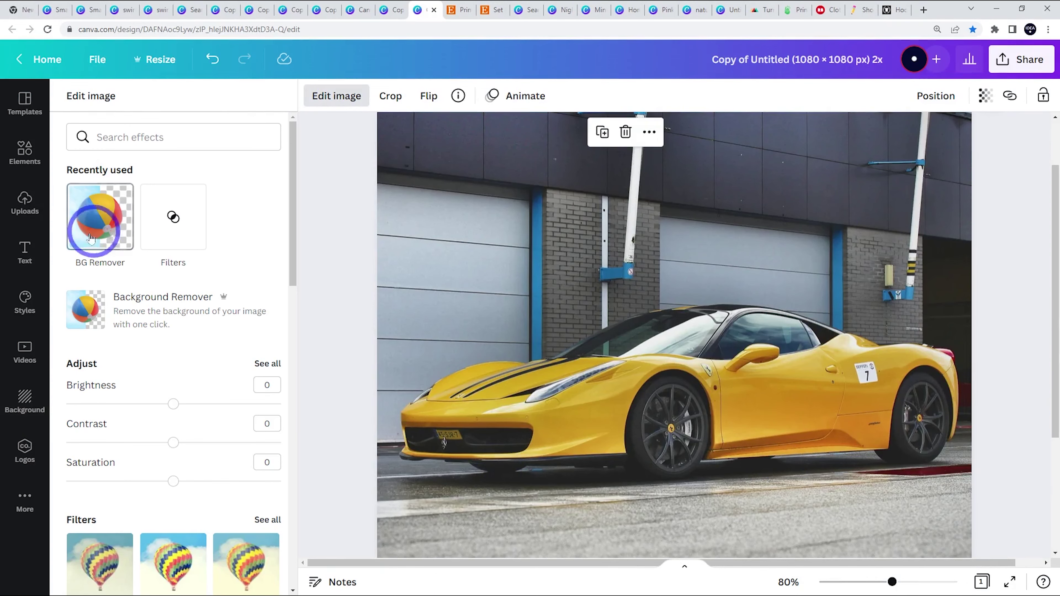
pyautogui.click(109, 238)
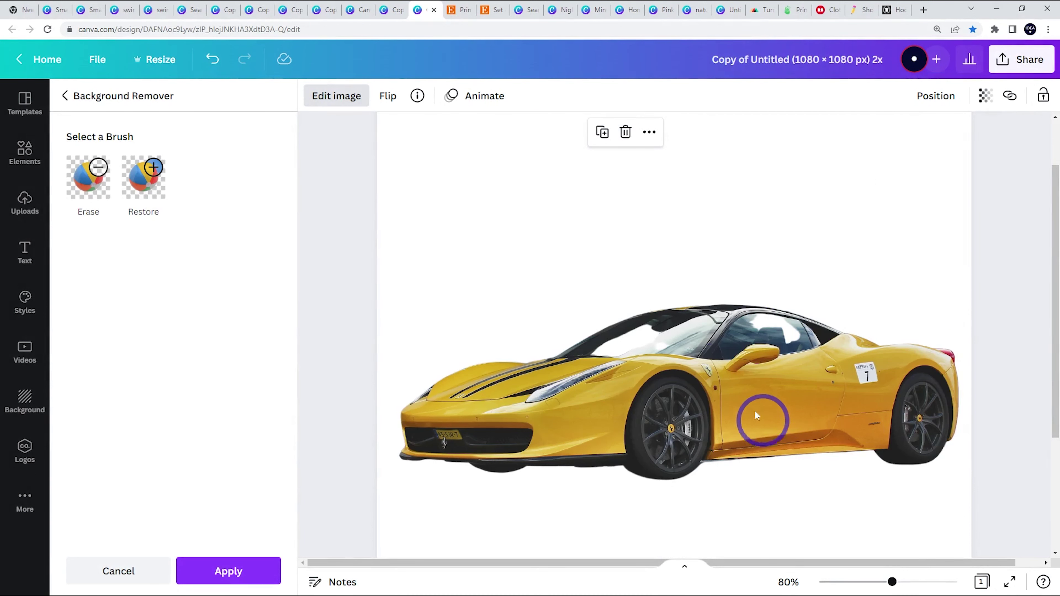
pyautogui.click(24, 400)
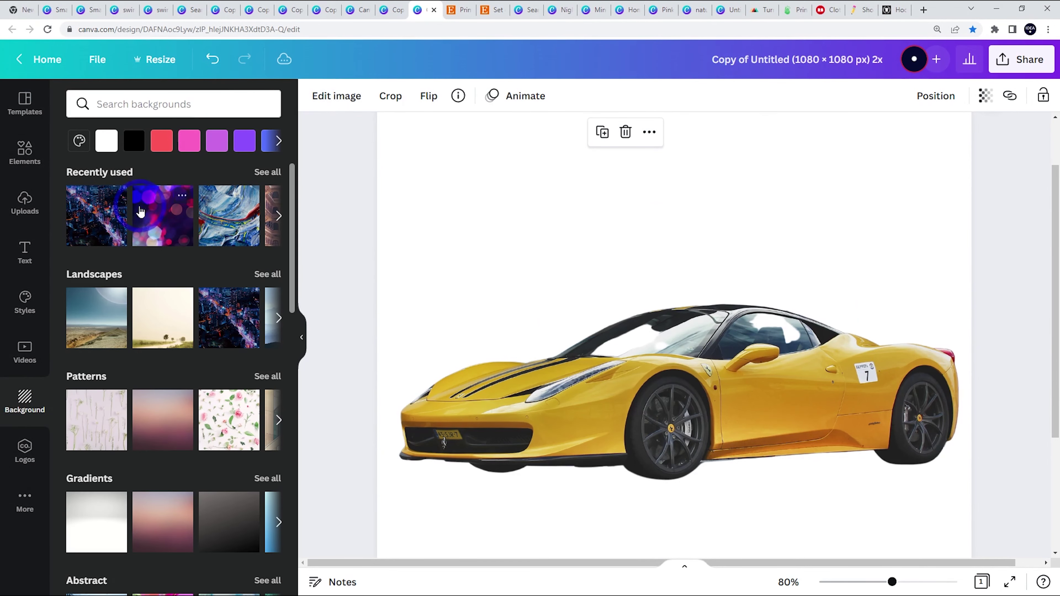
pyautogui.scroll(-5, 156, 246)
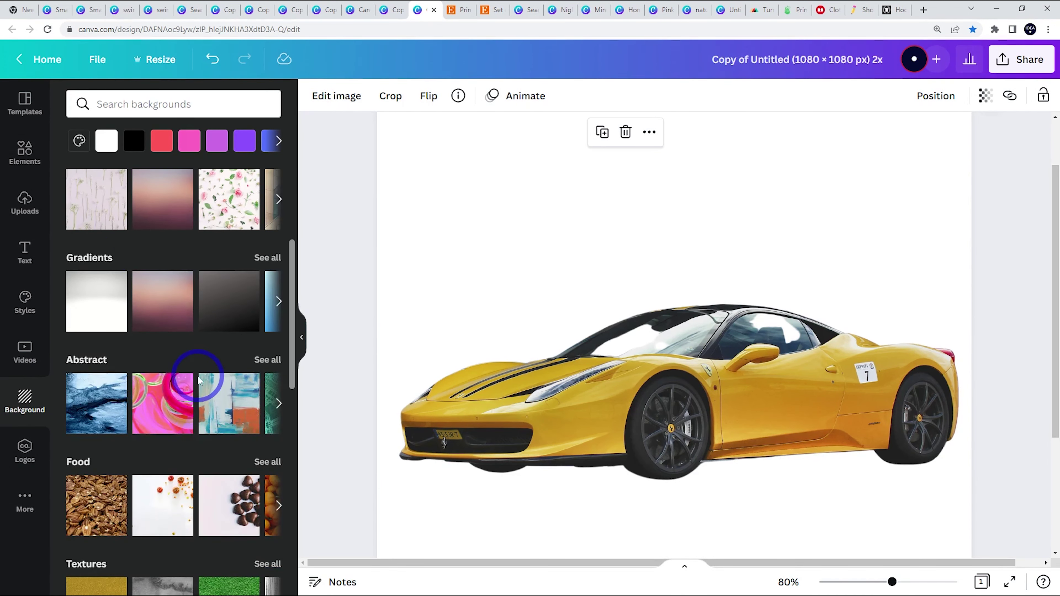
pyautogui.click(160, 309)
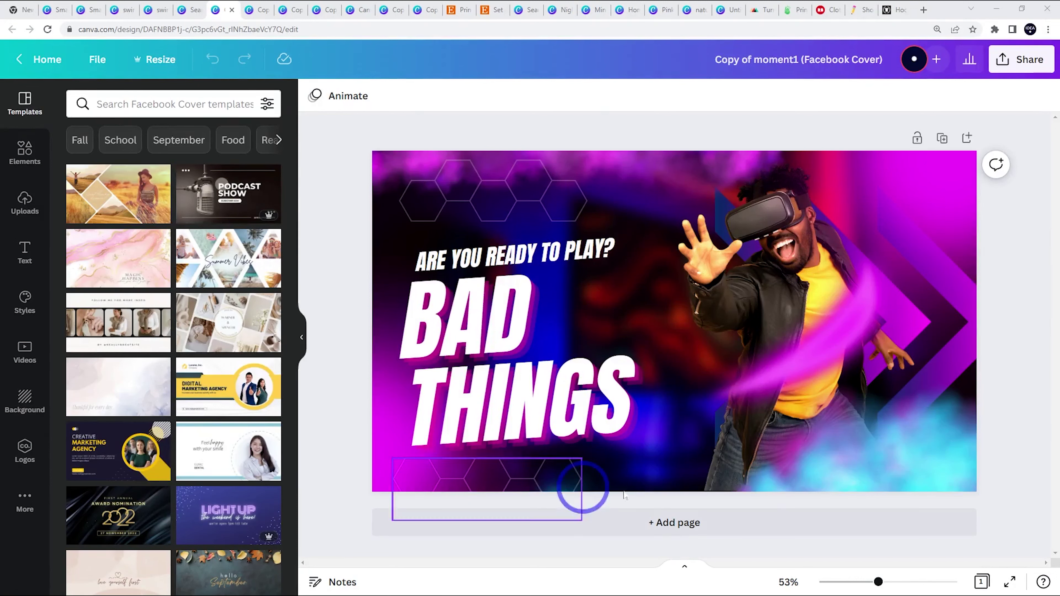
# - Switch to the 'TECH TUTORIALS BY IDEASPOT' cover and select its headline and background image
pyautogui.moveTo(760, 215); pyautogui.dragTo(762, 214)
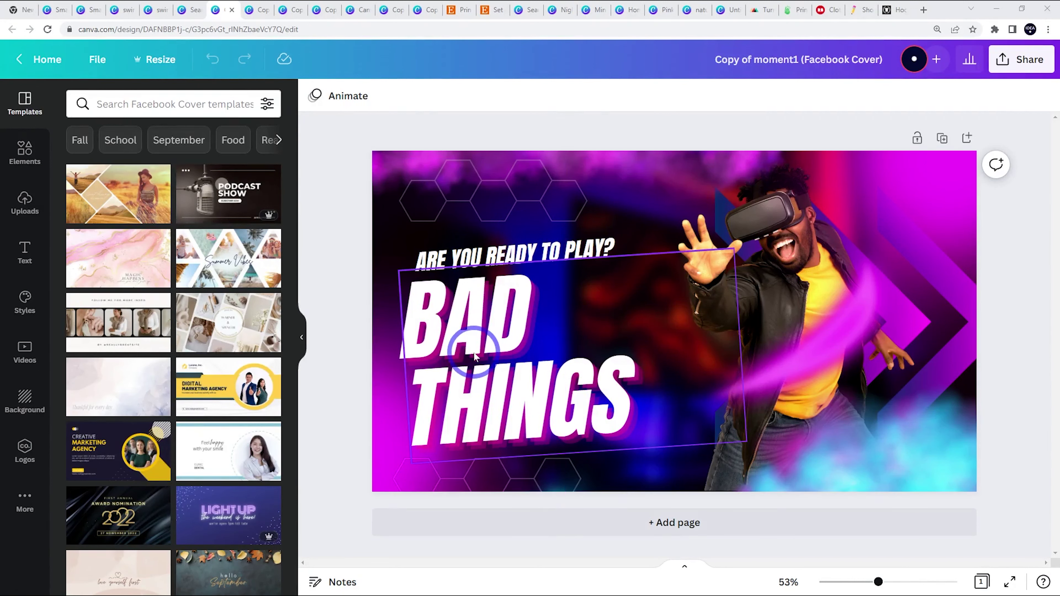
pyautogui.click(253, 9)
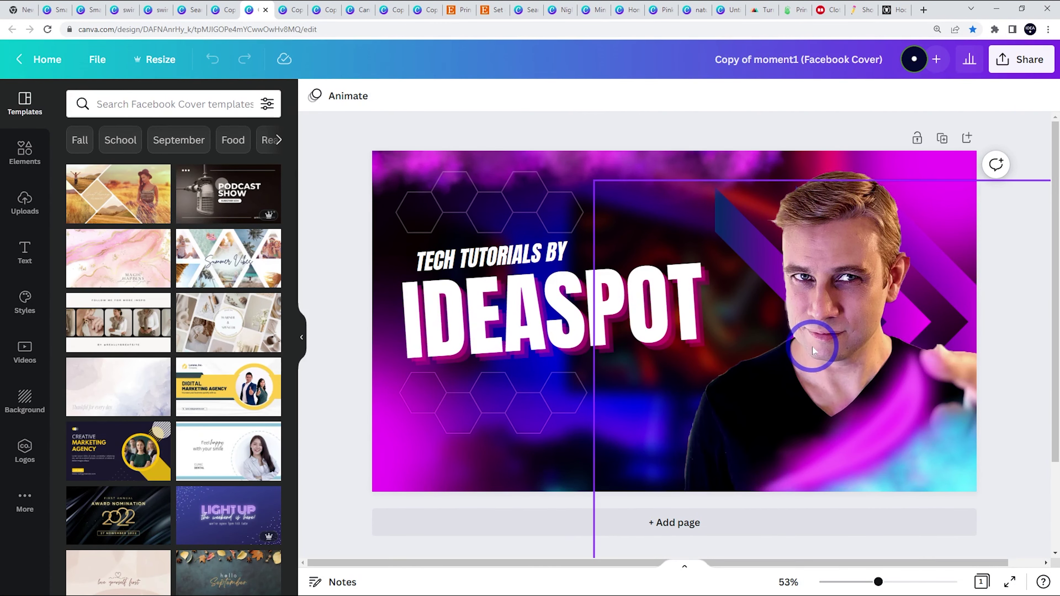
pyautogui.moveTo(606, 391); pyautogui.dragTo(808, 423)
pyautogui.click(469, 323)
pyautogui.click(485, 304)
pyautogui.click(485, 307)
pyautogui.press('Escape')
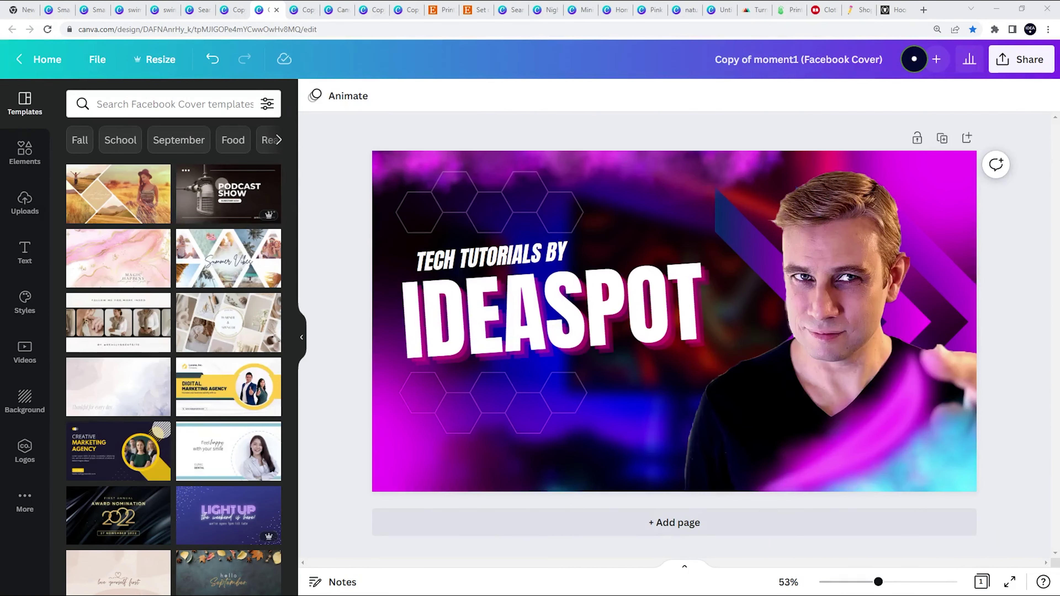
pyautogui.click(564, 316)
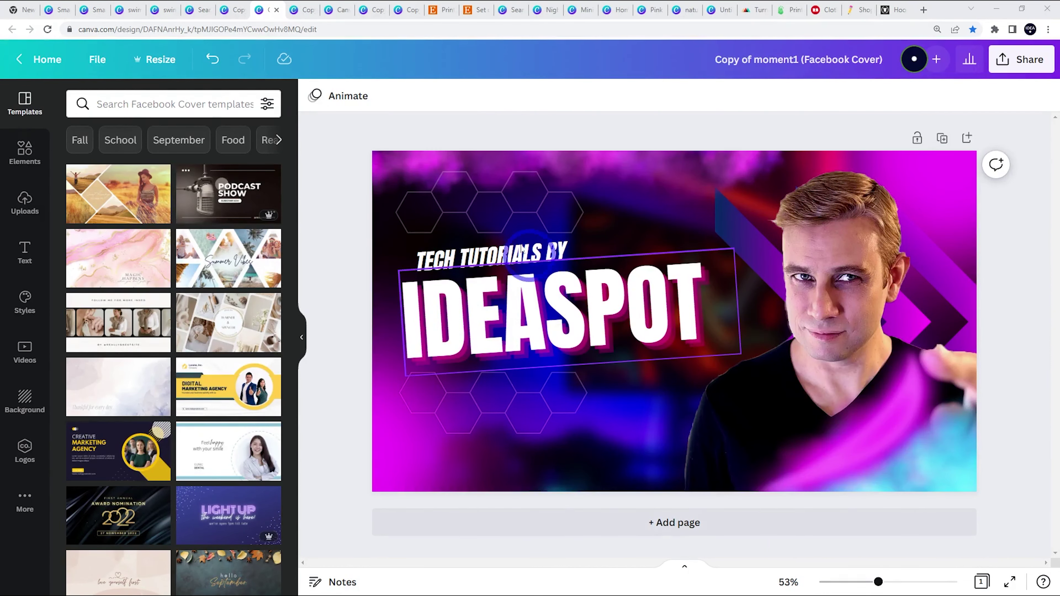
pyautogui.click(164, 76)
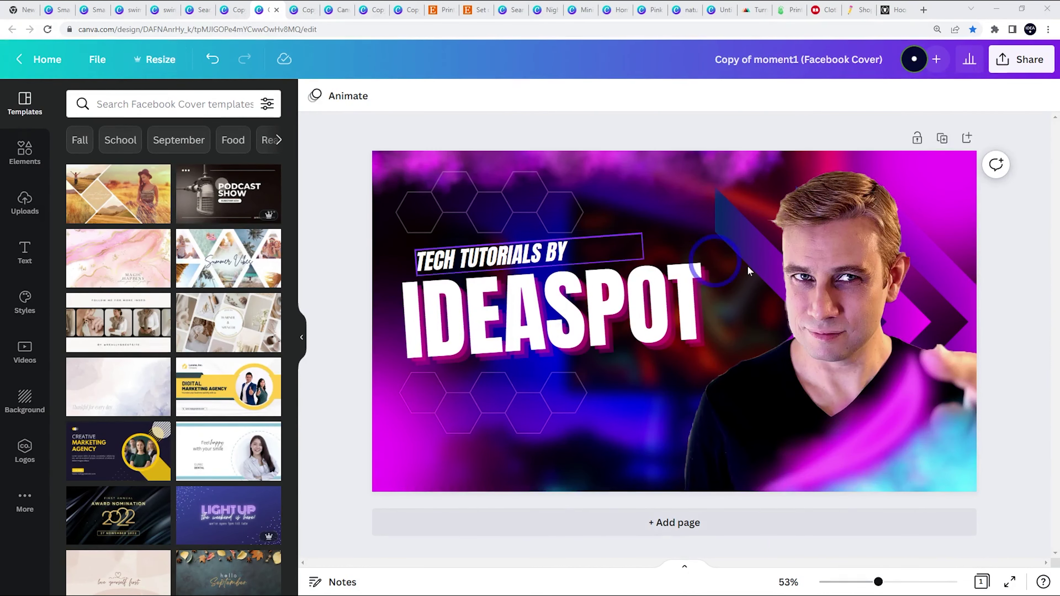
# - Create resized copies of the cover as Instagram Post (Square) and Facebook Post
pyautogui.click(157, 63)
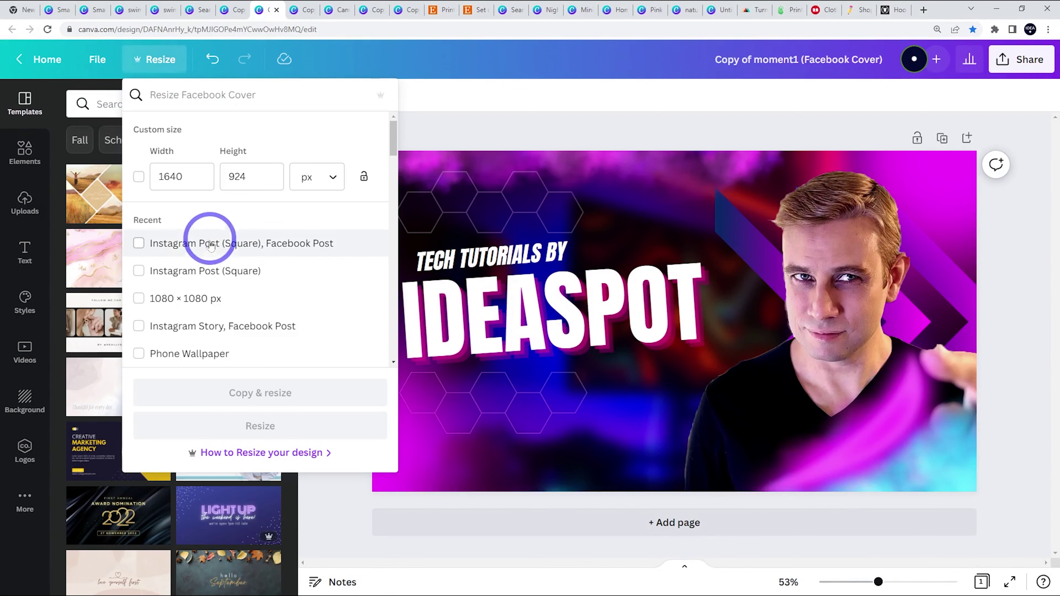
pyautogui.click(166, 278)
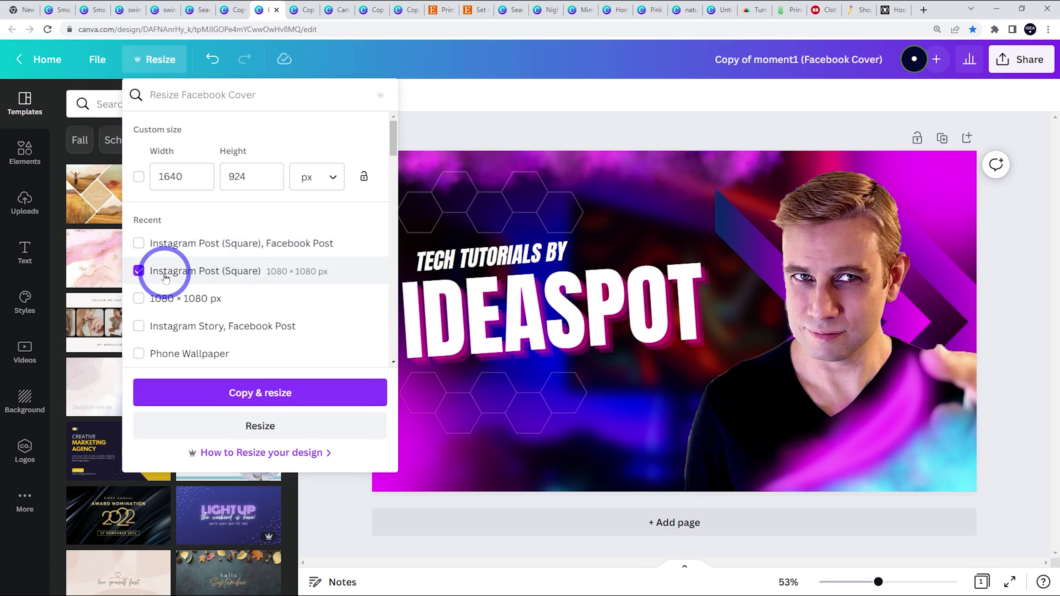
pyautogui.scroll(-5, 234, 242)
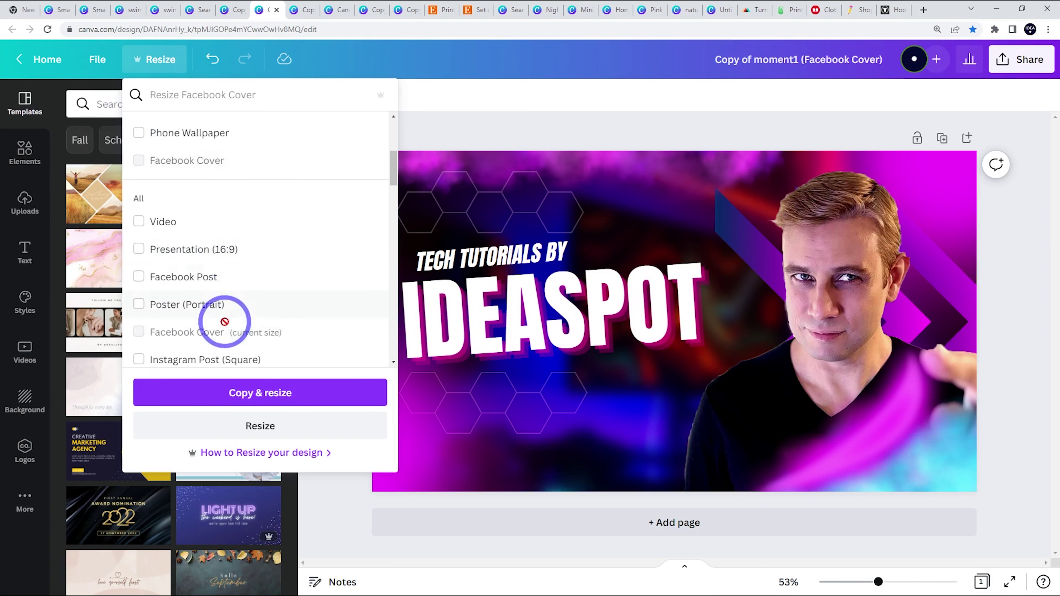
pyautogui.click(190, 278)
pyautogui.click(278, 400)
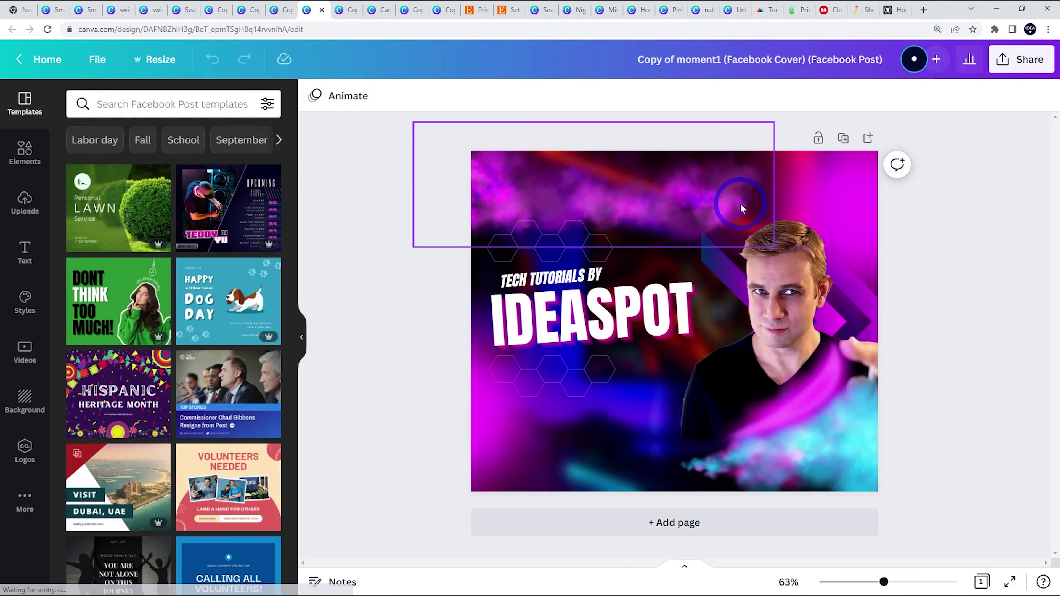
# - In the square Instagram copy, enlarge the man's photo and shift it left and down
pyautogui.click(273, 7)
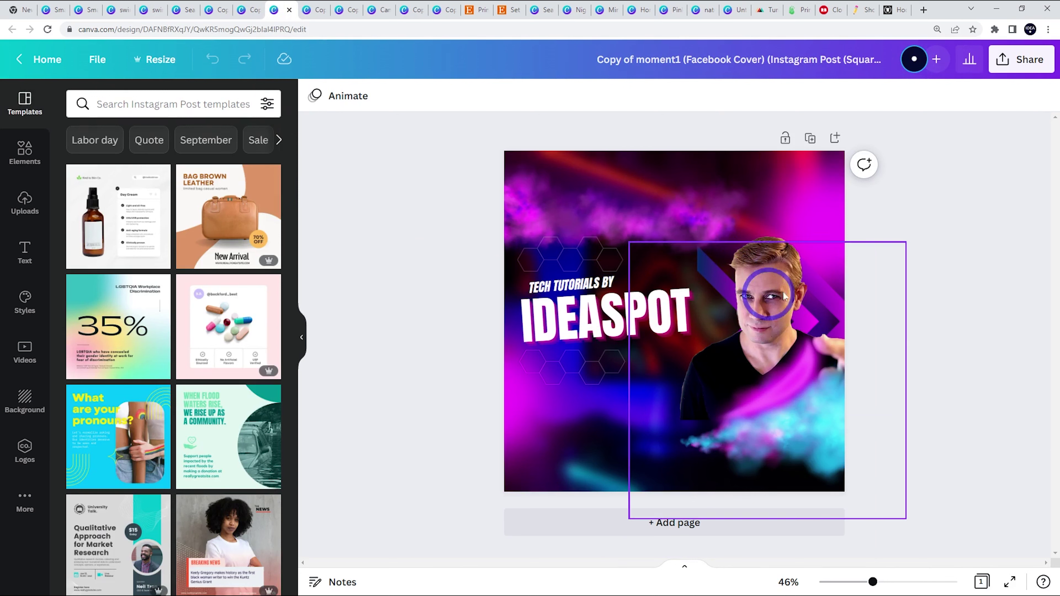
pyautogui.moveTo(762, 433); pyautogui.dragTo(568, 445)
pyautogui.click(751, 323)
pyautogui.moveTo(887, 418); pyautogui.dragTo(971, 516)
pyautogui.moveTo(773, 438)
pyautogui.mouseDown()
pyautogui.moveTo(728, 473)
pyautogui.moveTo(558, 402)
pyautogui.moveTo(569, 421)
pyautogui.moveTo(729, 467)
pyautogui.moveTo(799, 467)
pyautogui.moveTo(568, 431)
pyautogui.moveTo(624, 443)
pyautogui.mouseUp()
# - Enlarge the IDEASPOT headline to size 160 and stack it under TECH TUTORIALS BY, raising the hexagons
pyautogui.click(582, 321)
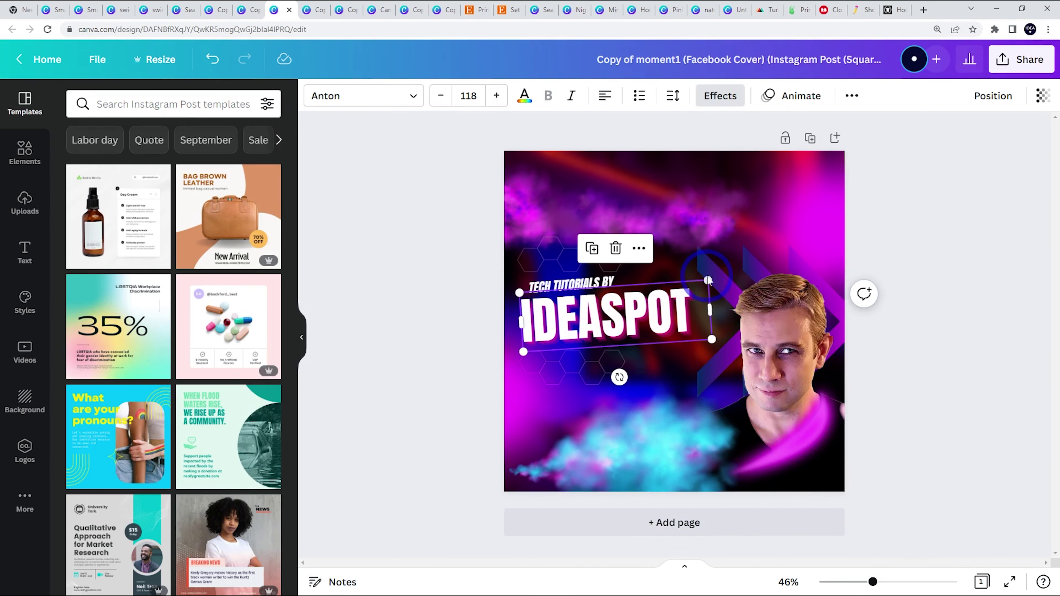
pyautogui.moveTo(709, 277); pyautogui.dragTo(775, 254)
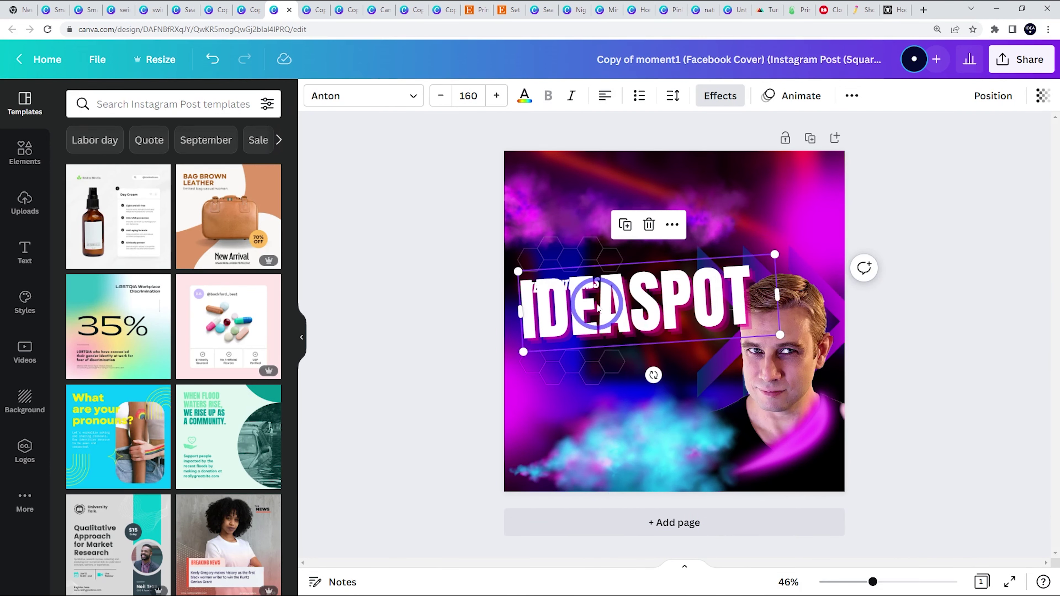
pyautogui.moveTo(565, 256); pyautogui.dragTo(566, 235)
pyautogui.moveTo(595, 301); pyautogui.dragTo(584, 396)
pyautogui.moveTo(570, 278); pyautogui.dragTo(569, 249)
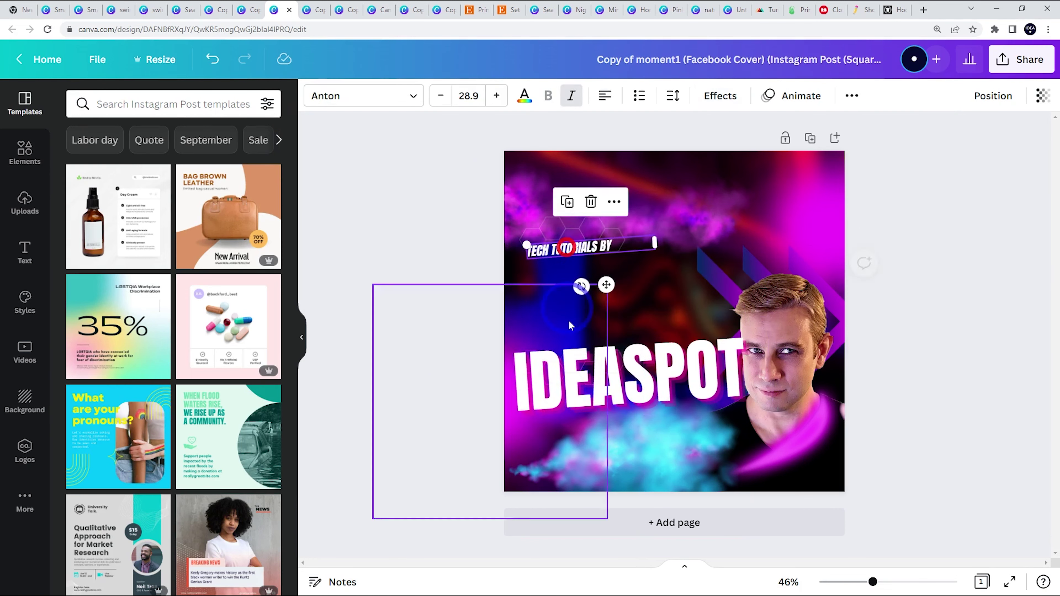
pyautogui.moveTo(577, 373); pyautogui.dragTo(590, 311)
pyautogui.click(598, 368)
pyautogui.moveTo(585, 219); pyautogui.dragTo(575, 206)
pyautogui.click(431, 251)
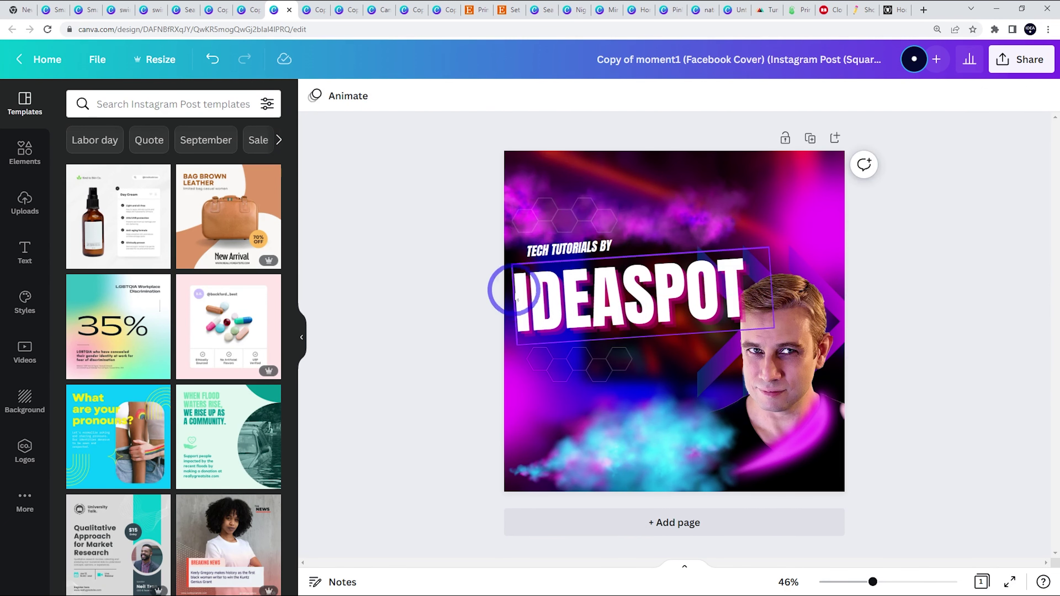
# - Enlarge the glow graphic, move it down-left, and move the man's photo toward the bottom right
pyautogui.click(899, 319)
pyautogui.moveTo(920, 295); pyautogui.dragTo(991, 240)
pyautogui.moveTo(798, 421); pyautogui.dragTo(773, 452)
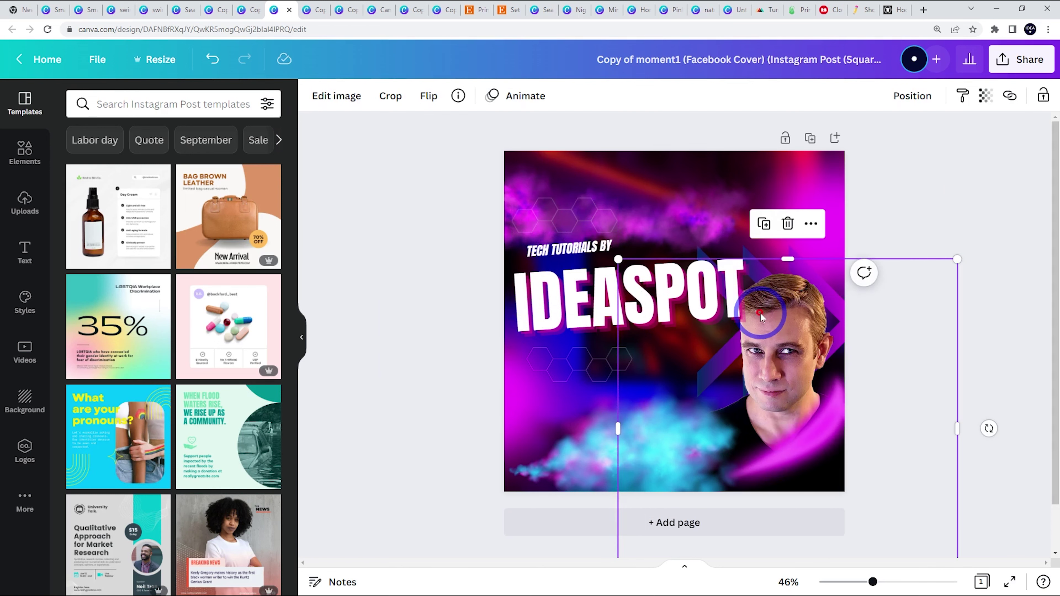
pyautogui.click(958, 185)
pyautogui.hotkey('ctrl', 'z')
pyautogui.click(823, 272)
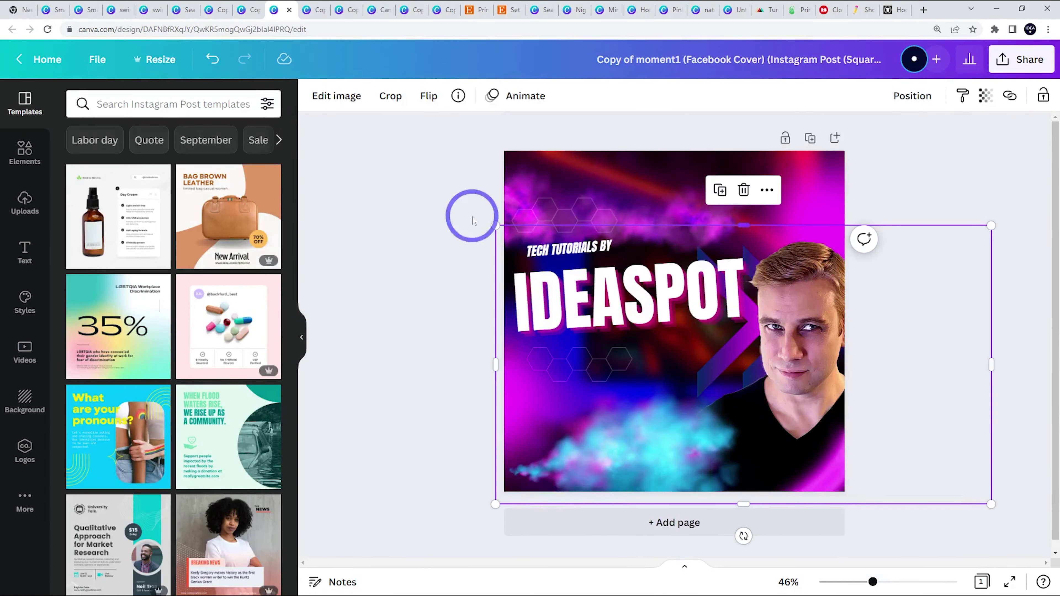
pyautogui.moveTo(851, 497); pyautogui.dragTo(837, 441)
# - View the Facebook Post copy's Share > Schedule calendar, then return to the Instagram Post copy
pyautogui.click(306, 8)
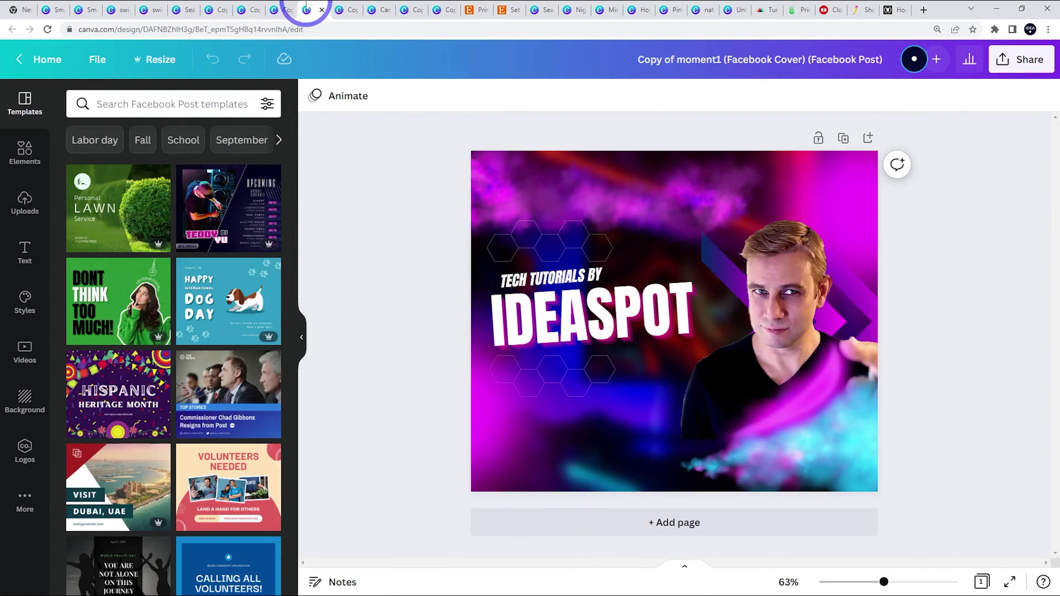
pyautogui.click(711, 185)
pyautogui.click(652, 321)
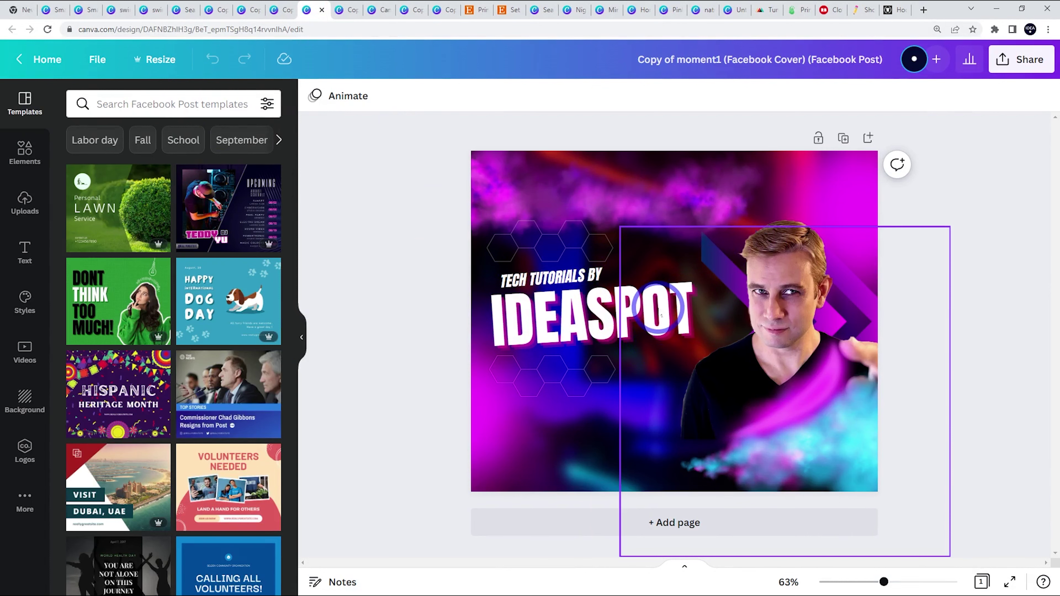
pyautogui.click(1012, 63)
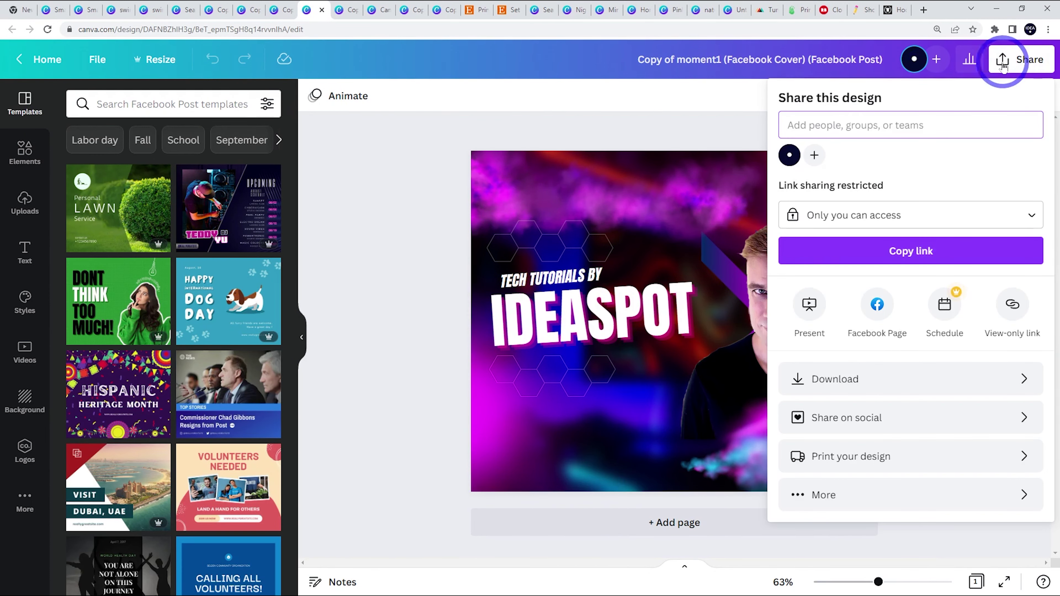
pyautogui.click(943, 321)
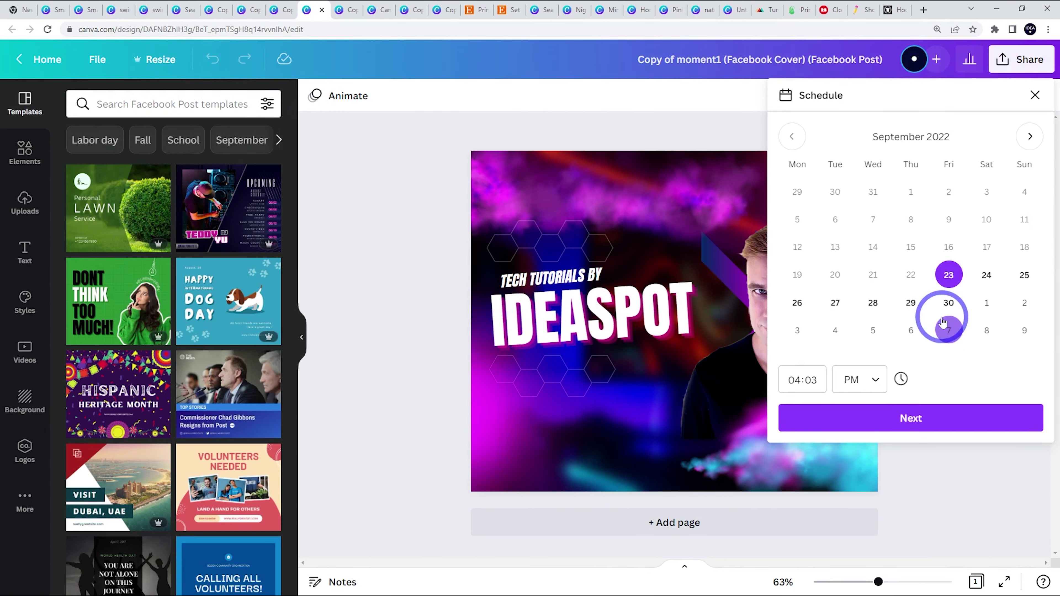
pyautogui.click(426, 242)
pyautogui.hotkey('ctrl', 'shift', 'Tab')
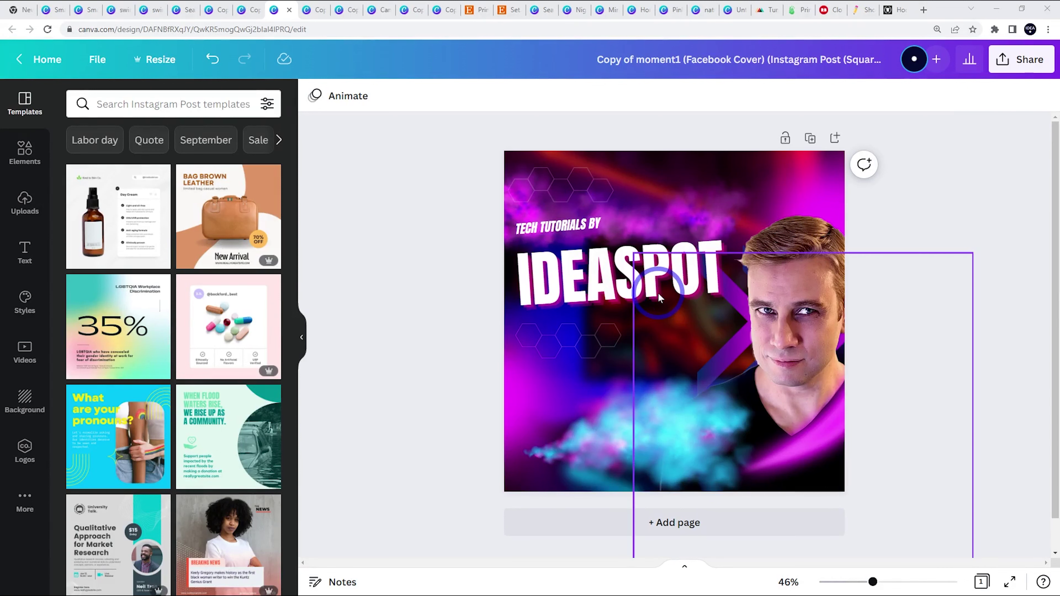
# - Apply the Breathe page animation from the Basic animations
pyautogui.click(321, 98)
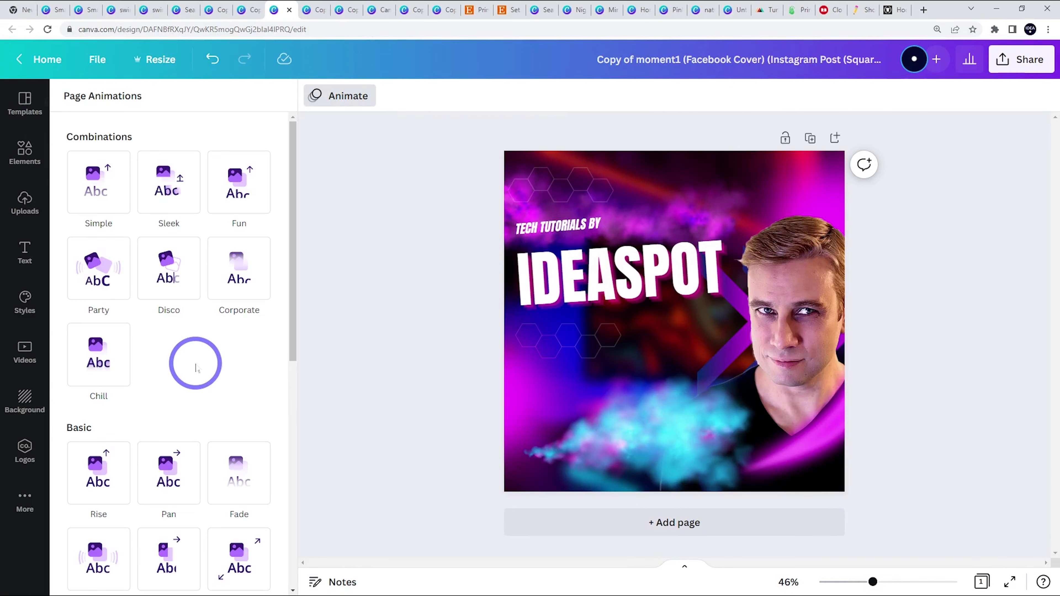
pyautogui.scroll(-3, 217, 359)
pyautogui.click(249, 469)
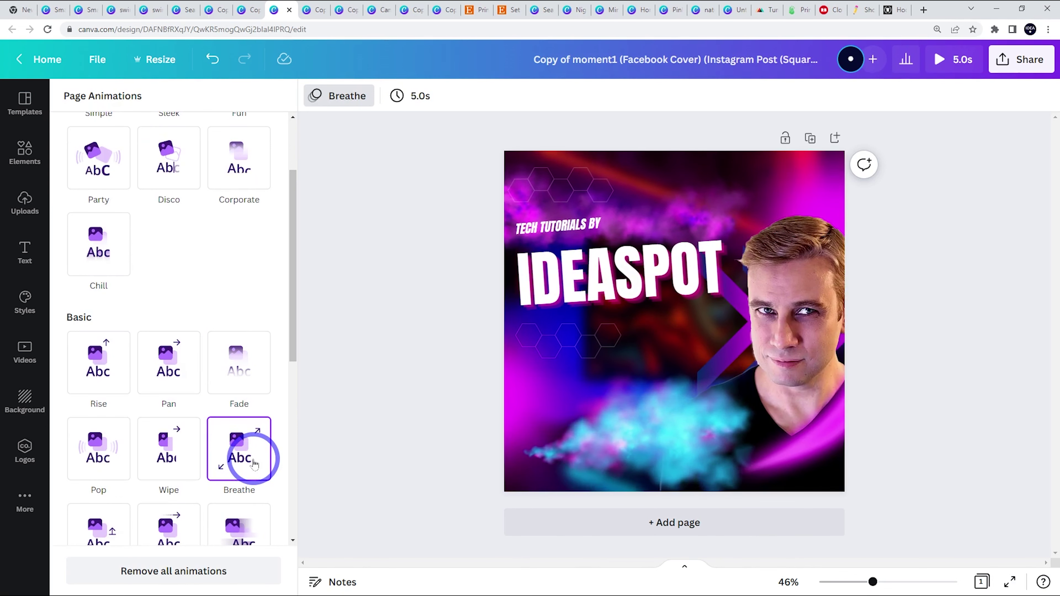
# - Check the File type options in the Share > Download settings
pyautogui.click(1022, 63)
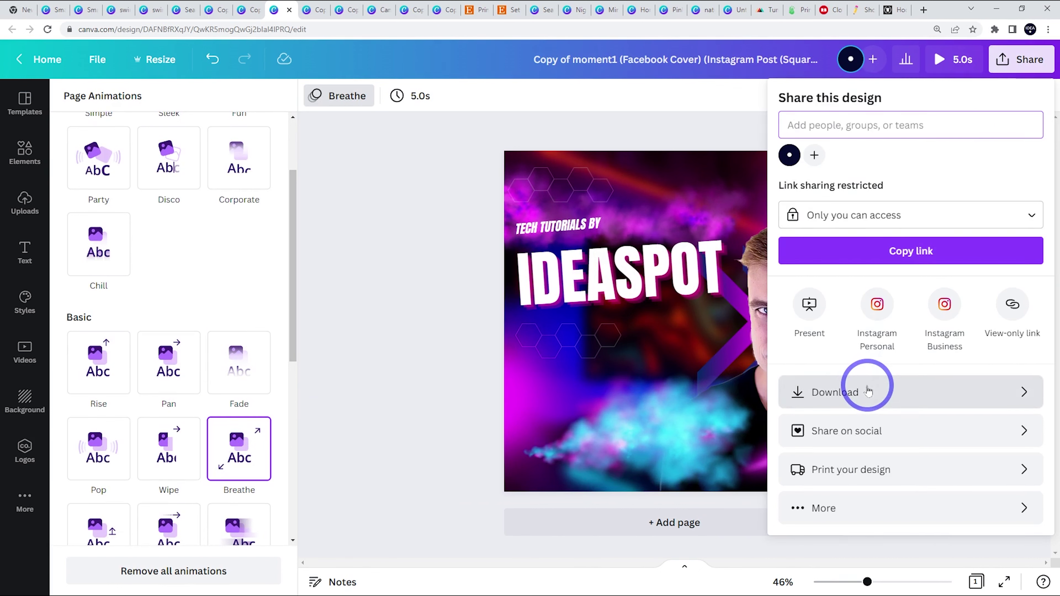
pyautogui.click(878, 397)
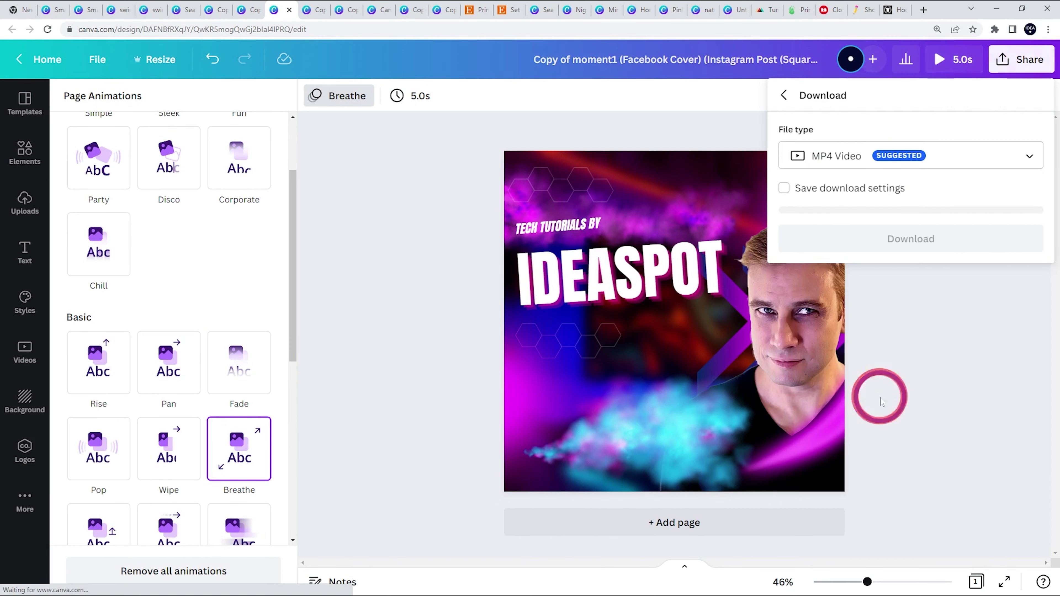
pyautogui.click(845, 155)
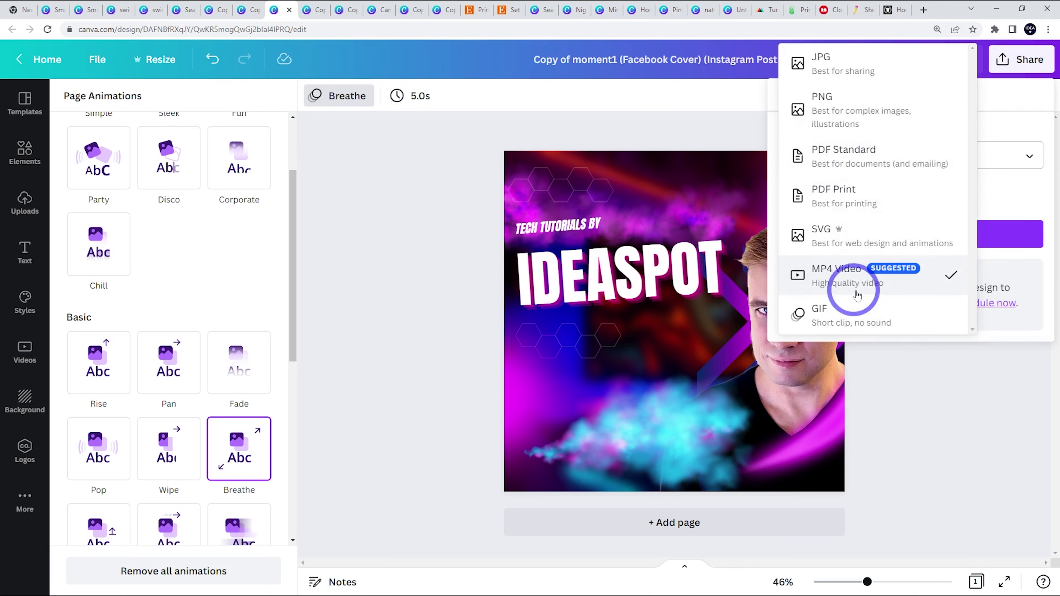
pyautogui.click(421, 320)
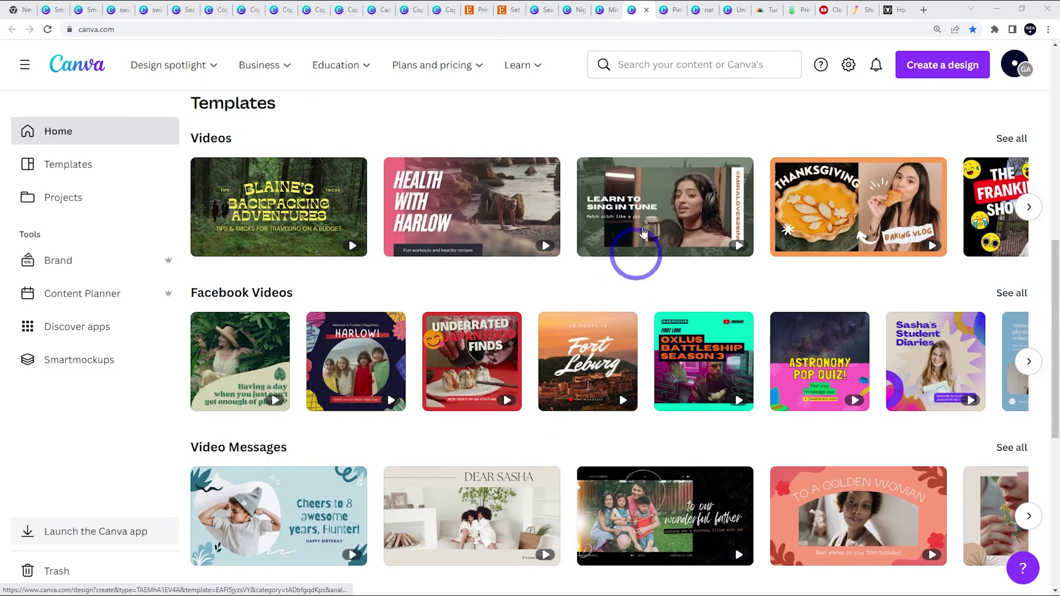
# - Switch to the 3 AM Lo-Fi Beats video template and select its first clip
pyautogui.click(669, 12)
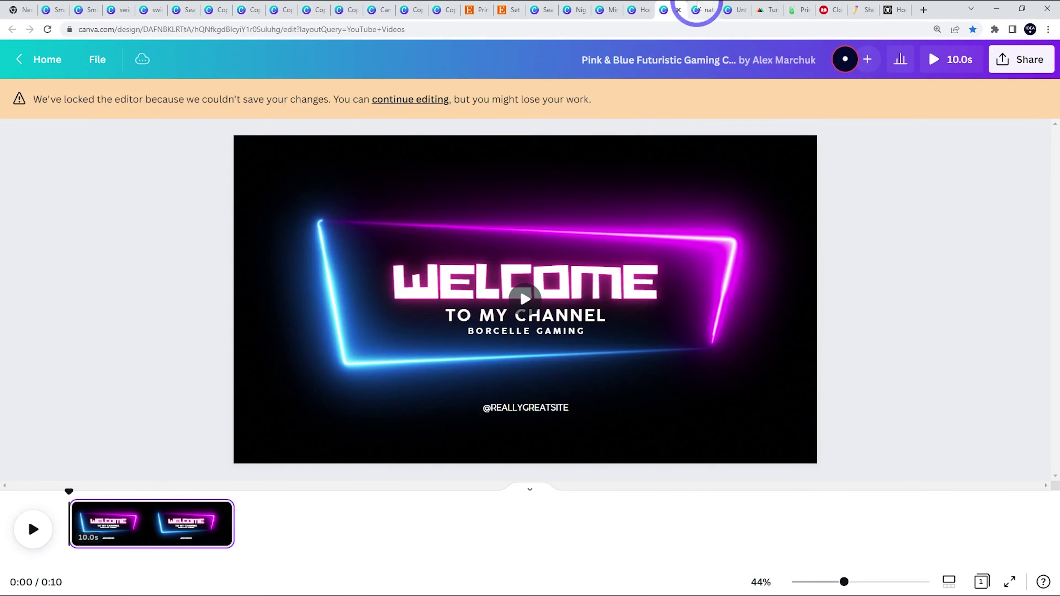
pyautogui.click(711, 11)
pyautogui.click(521, 278)
pyautogui.click(521, 278)
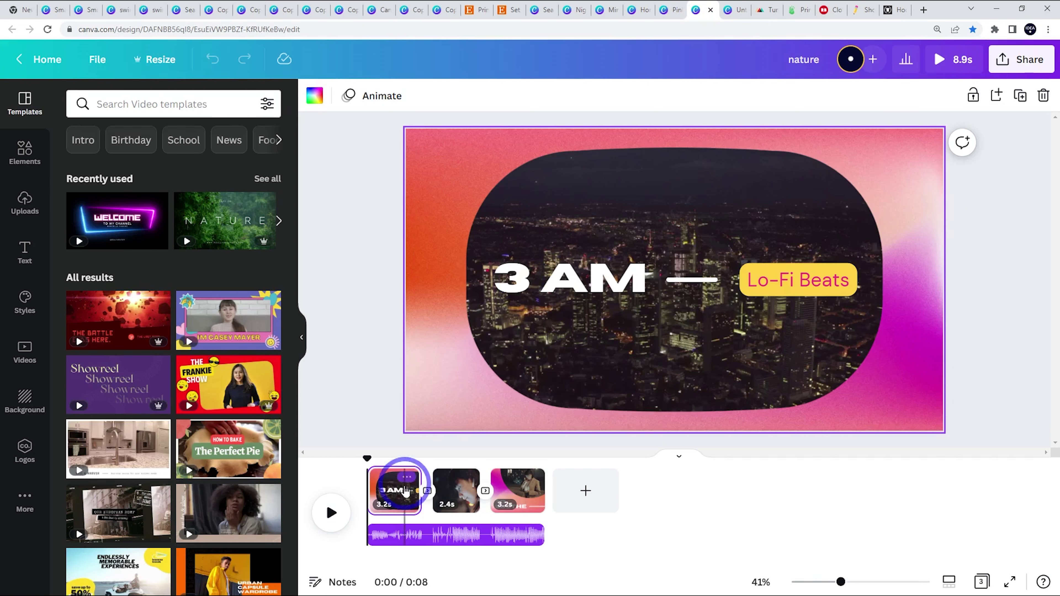
pyautogui.click(813, 322)
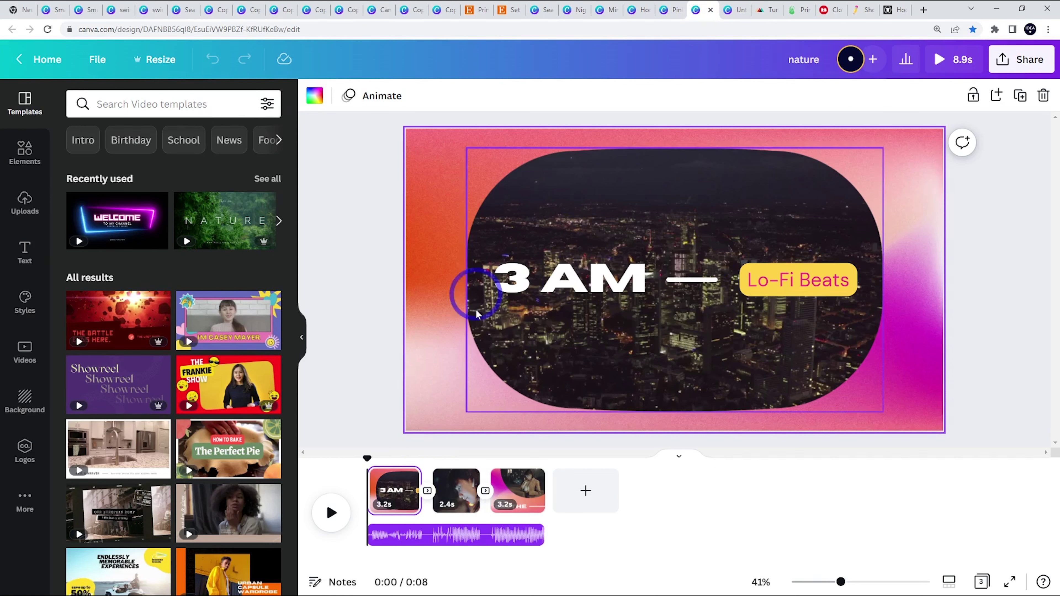
pyautogui.click(770, 266)
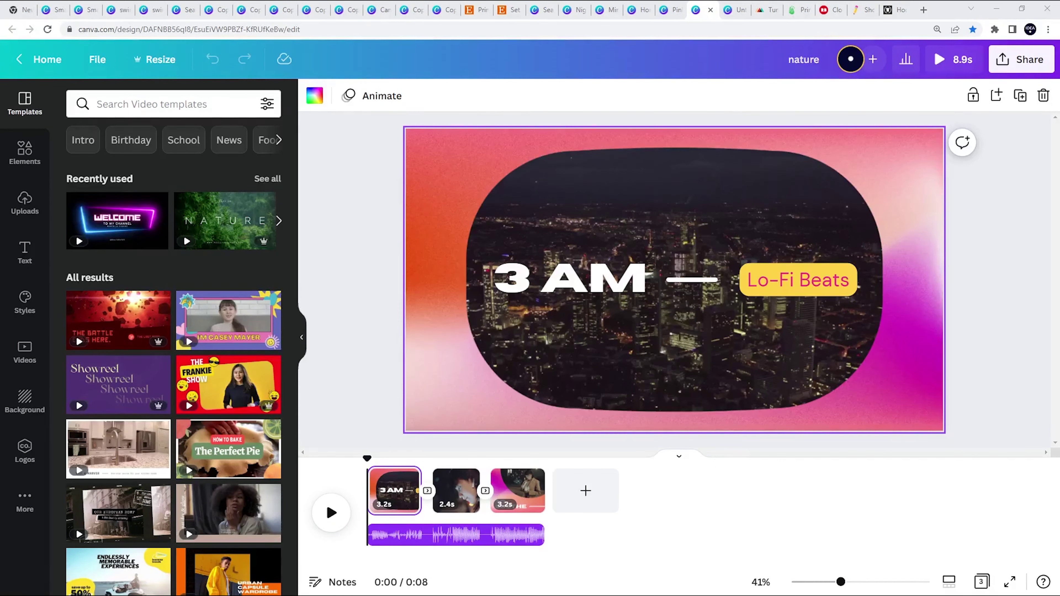
# - Replace the 3 AM headline with 'IDEA SPOT' and widen the box so it fits
pyautogui.click(561, 284)
pyautogui.doubleClick(626, 279)
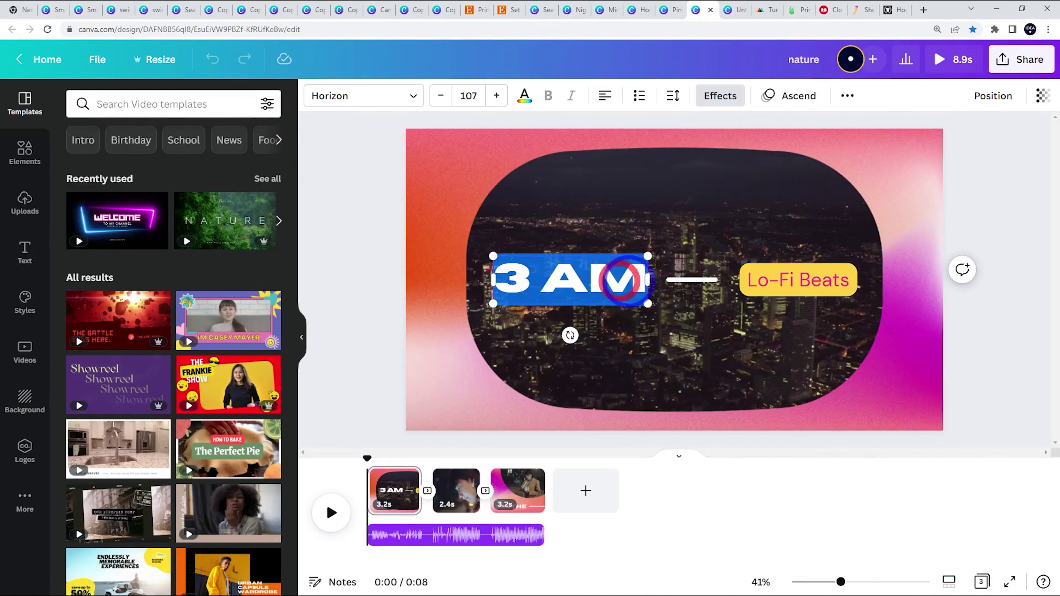
pyautogui.write('IDEA SPOT')
pyautogui.click(464, 291)
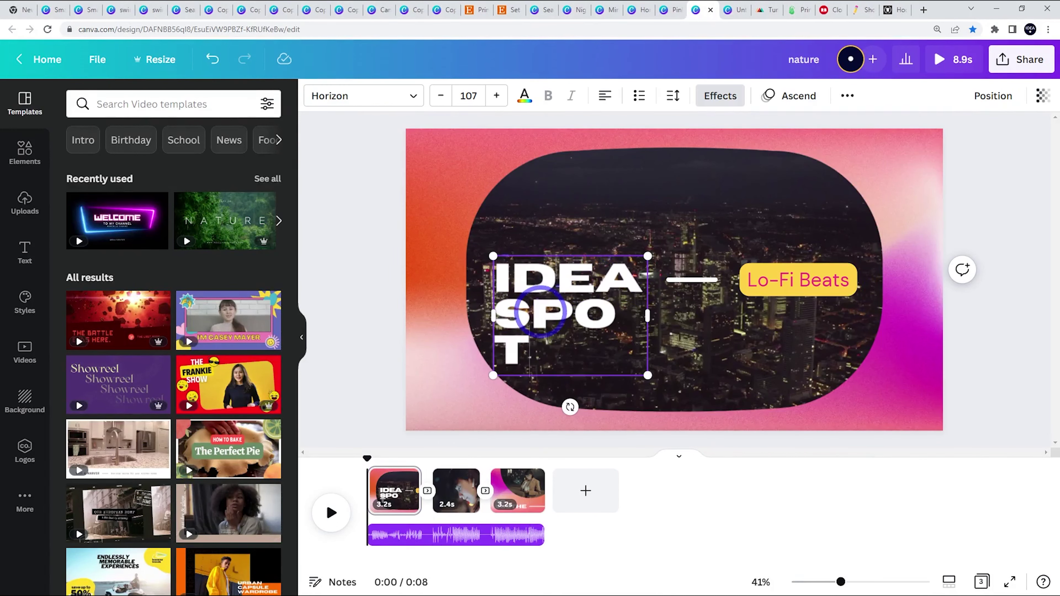
pyautogui.moveTo(648, 317); pyautogui.dragTo(674, 297)
# - Retype the Lo-Fi Beats label as 'Tutorials' and move on to the second clip
pyautogui.click(770, 291)
pyautogui.doubleClick(769, 288)
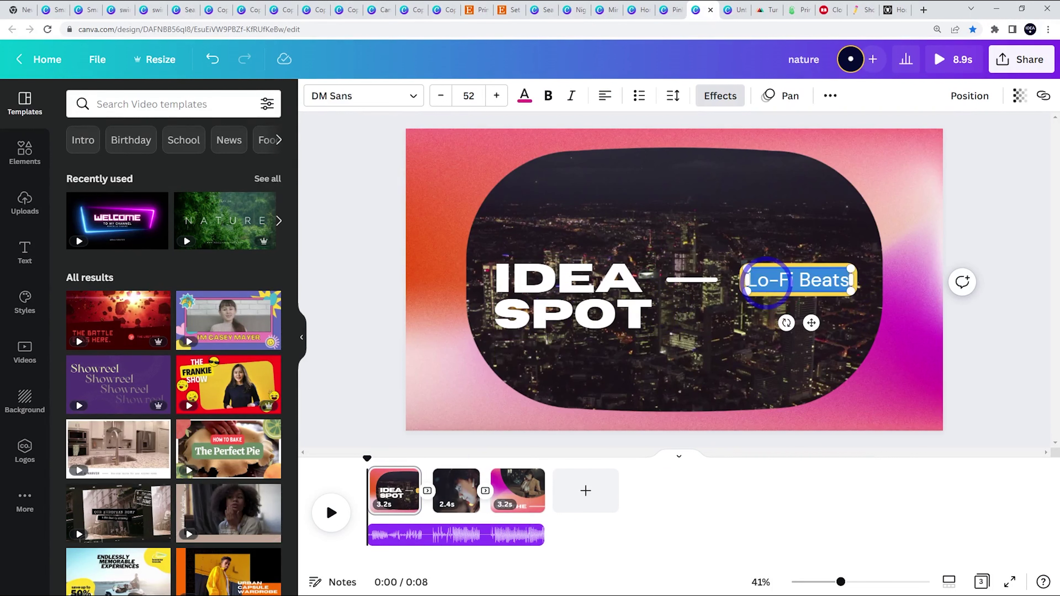
pyautogui.write('TE')
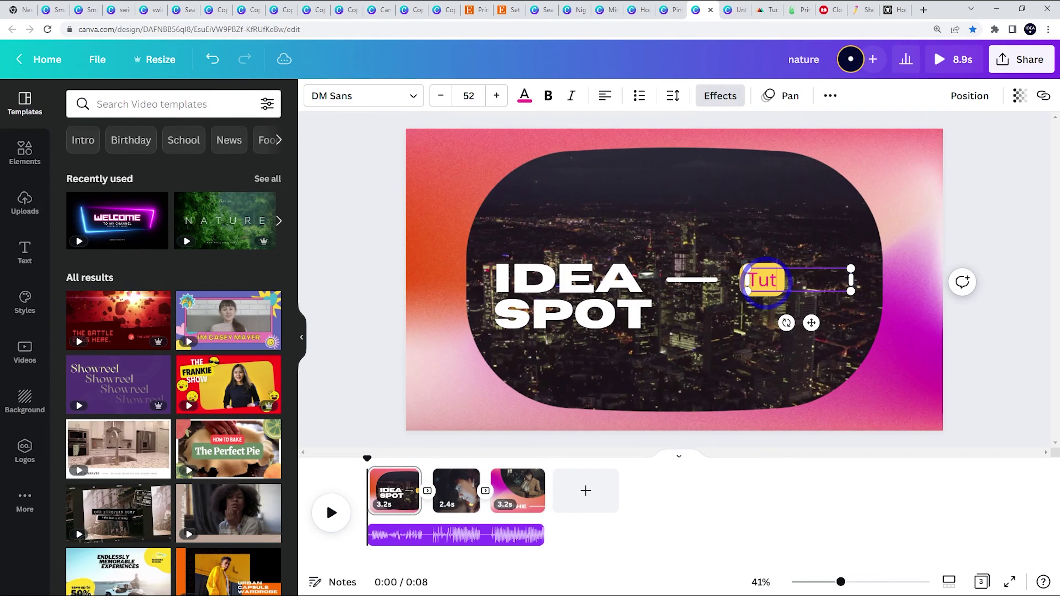
pyautogui.write('torials')
pyautogui.click(461, 517)
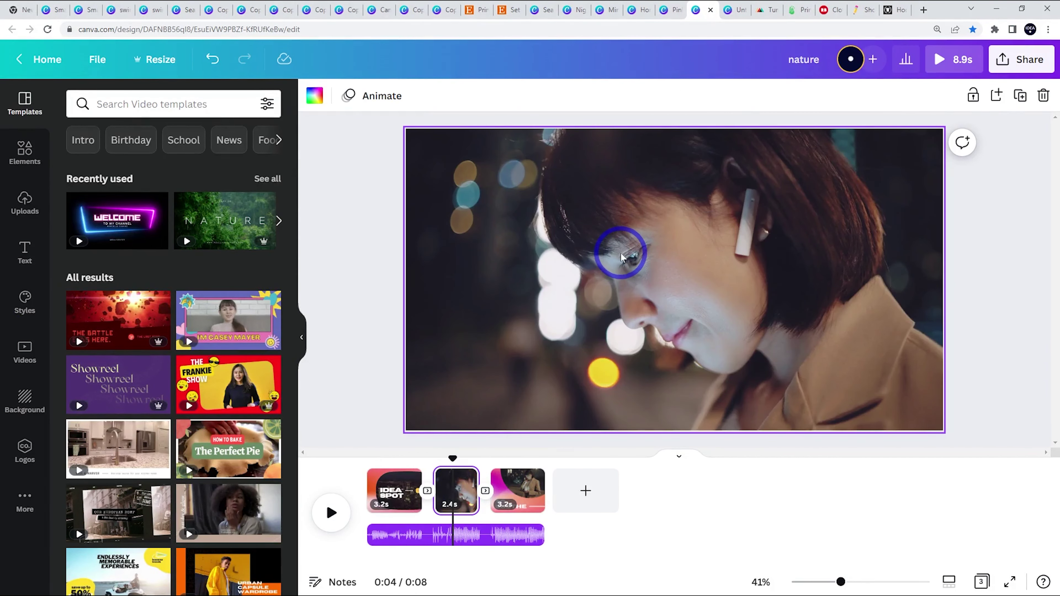
# - Add the bordered IDEA logo from Uploads and shrink it into the lower-left corner
pyautogui.click(25, 202)
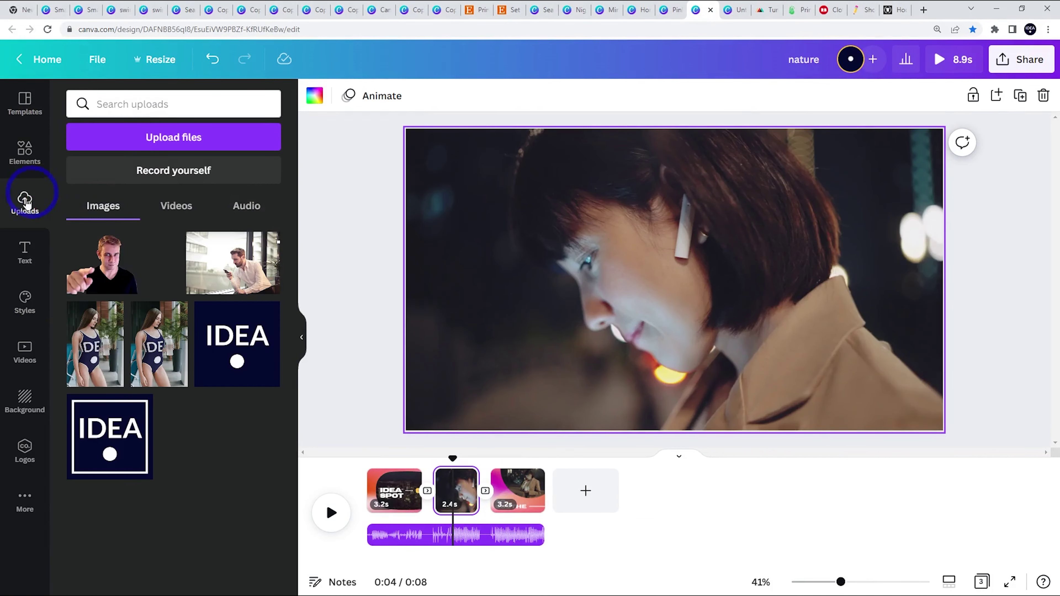
pyautogui.click(241, 343)
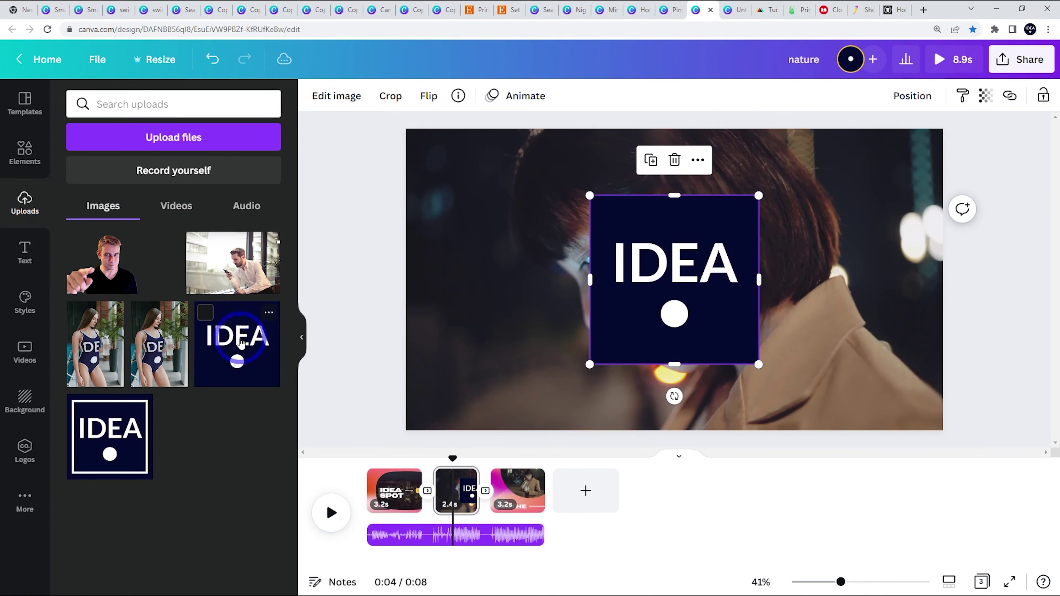
pyautogui.press('Delete')
pyautogui.click(100, 430)
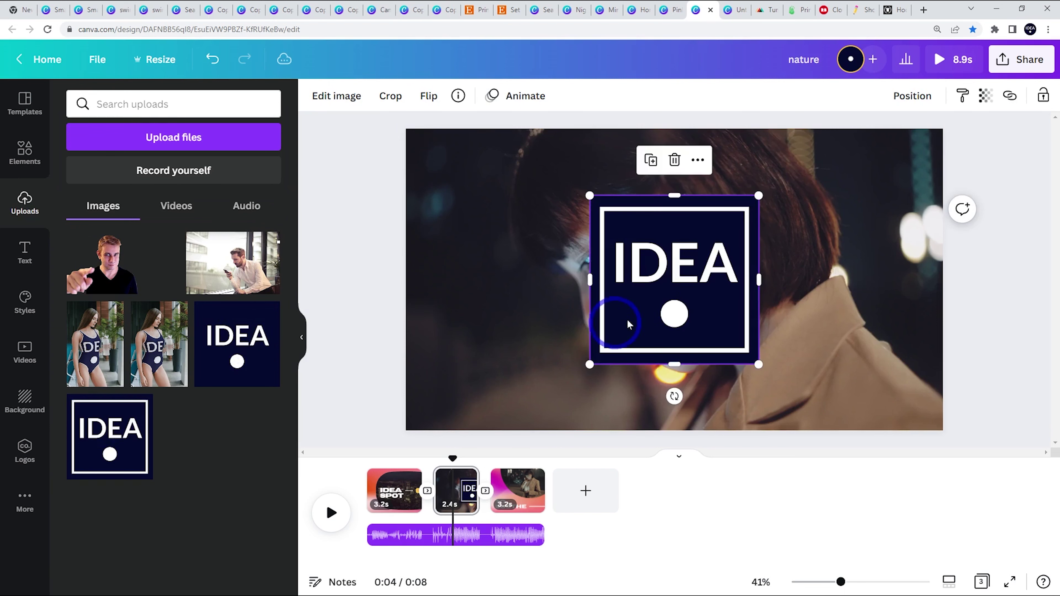
pyautogui.moveTo(656, 303); pyautogui.dragTo(484, 354)
pyautogui.moveTo(589, 258); pyautogui.dragTo(529, 293)
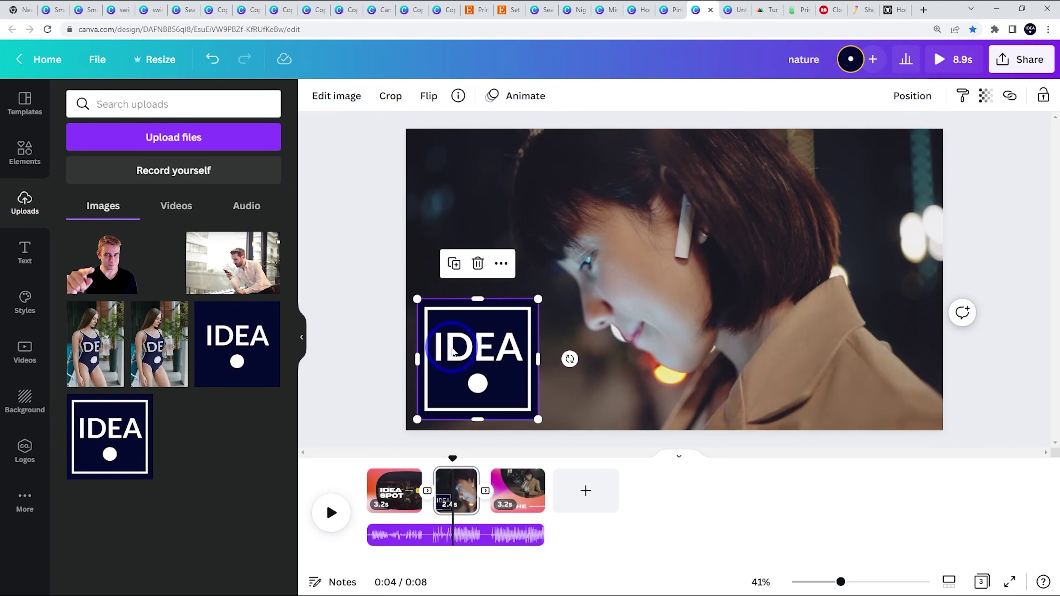
# - Add the pink GLOW neon text style over the photo and change its text to 'TECH'
pyautogui.click(32, 253)
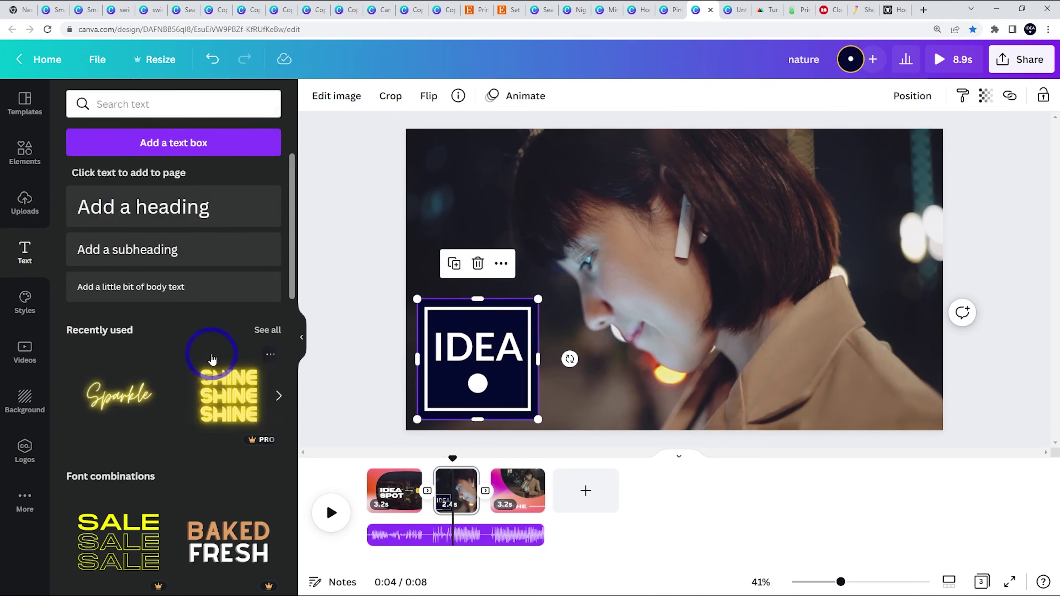
pyautogui.scroll(-5, 167, 418)
pyautogui.scroll(-5, 126, 442)
pyautogui.scroll(-10, 139, 477)
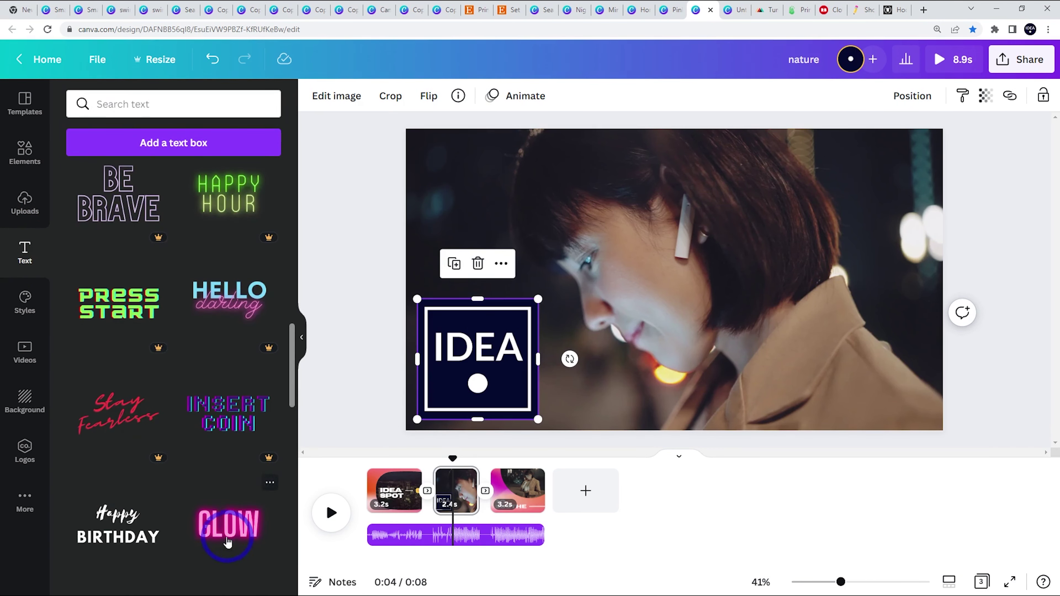
pyautogui.click(228, 524)
pyautogui.moveTo(639, 308); pyautogui.dragTo(671, 272)
pyautogui.moveTo(795, 269); pyautogui.dragTo(612, 277)
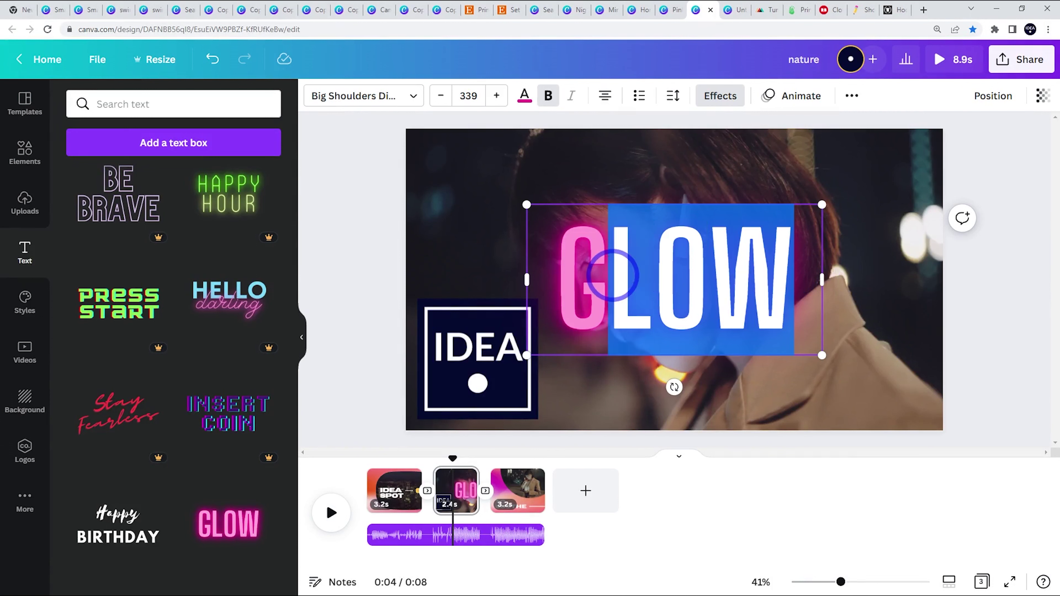
pyautogui.press('BackSpace')
pyautogui.press('BackSpace')
pyautogui.write('TECH')
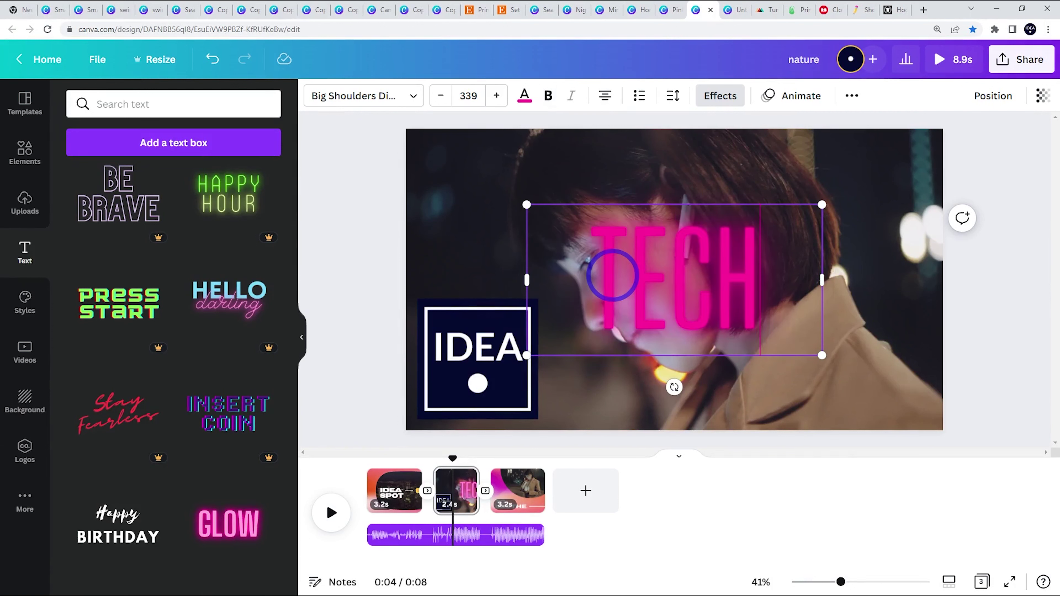
pyautogui.click(480, 229)
pyautogui.click(664, 282)
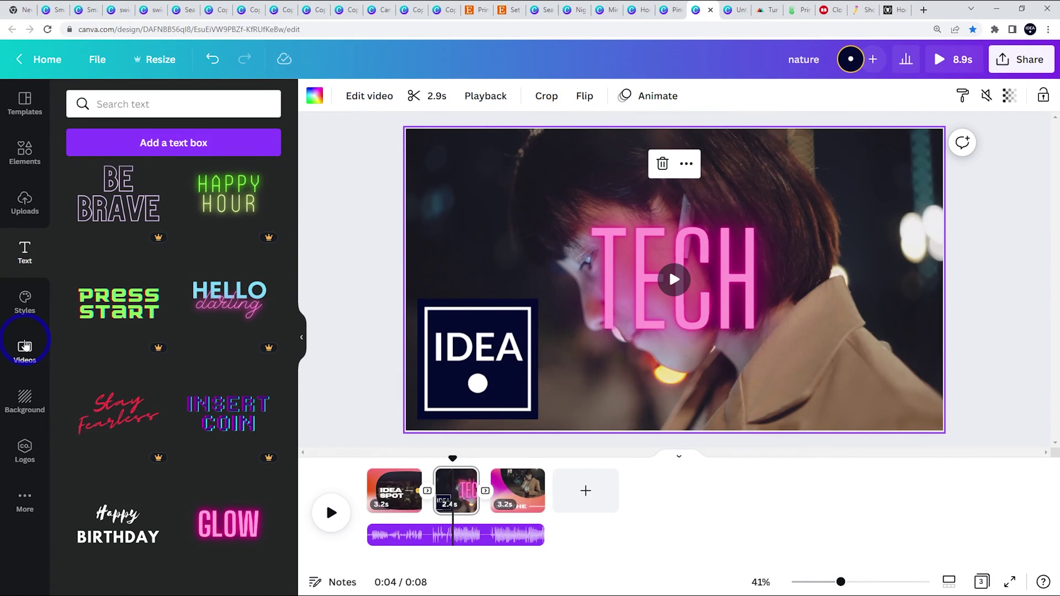
# - Replace the background with the stock keyboard typing video, enlarged to fill the page
pyautogui.click(25, 346)
pyautogui.click(210, 262)
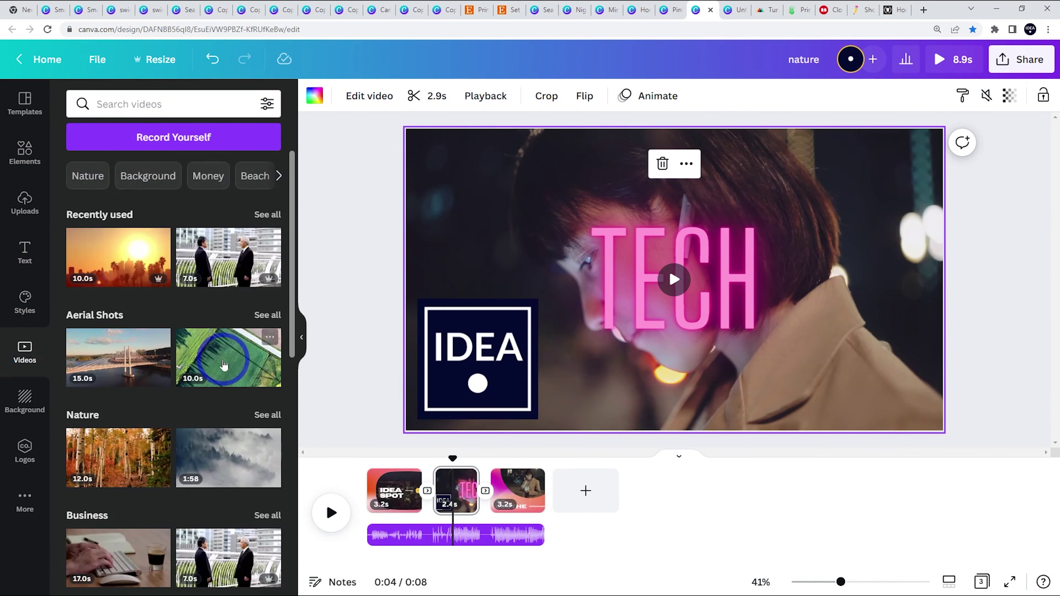
pyautogui.click(223, 316)
pyautogui.scroll(-5, 227, 321)
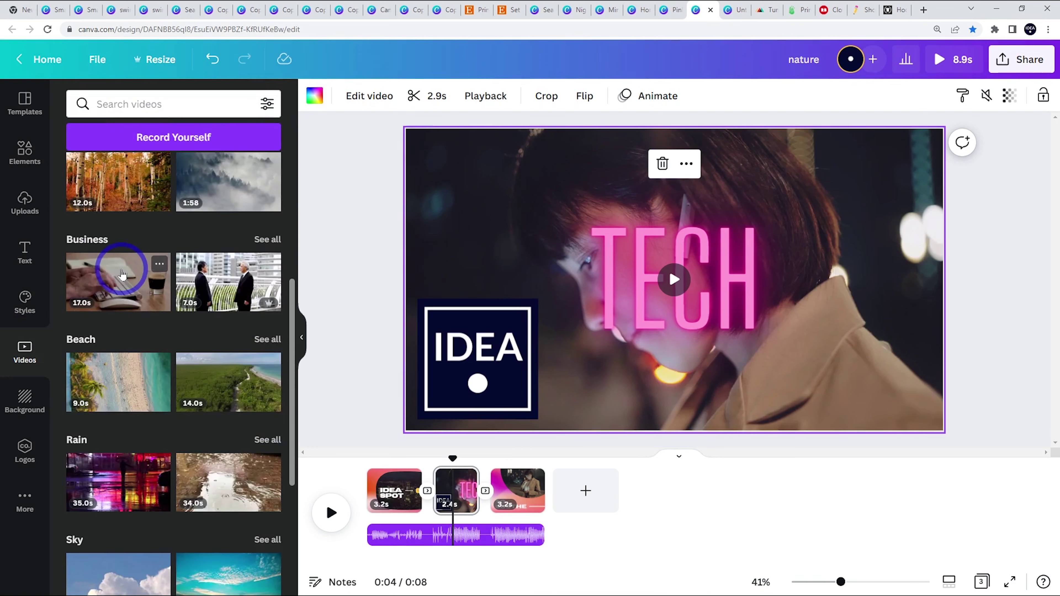
pyautogui.click(119, 288)
pyautogui.click(419, 189)
pyautogui.press('Delete')
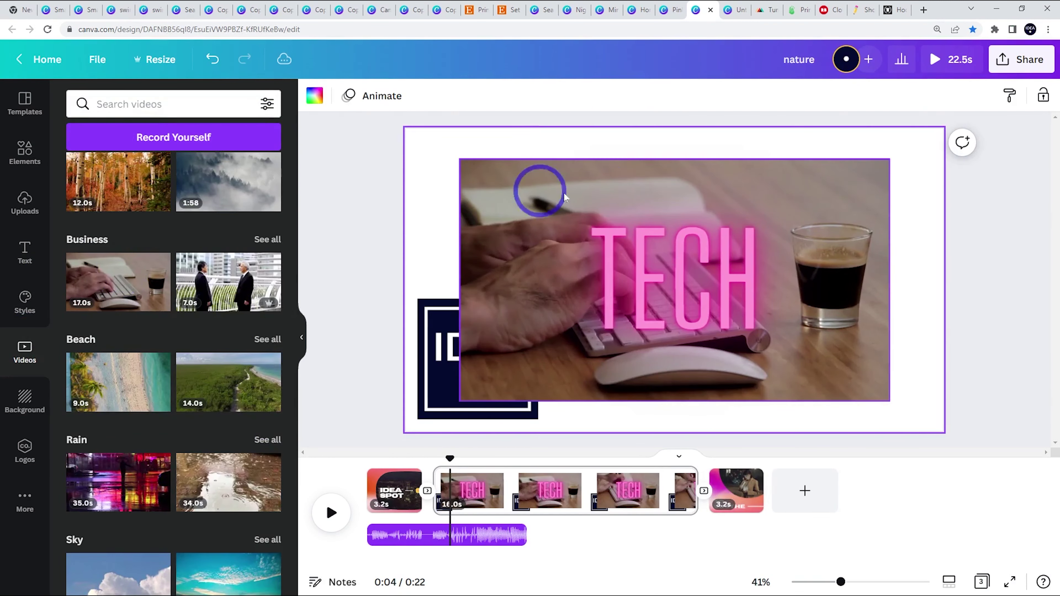
pyautogui.moveTo(537, 180); pyautogui.dragTo(473, 147)
pyautogui.moveTo(831, 370); pyautogui.dragTo(979, 410)
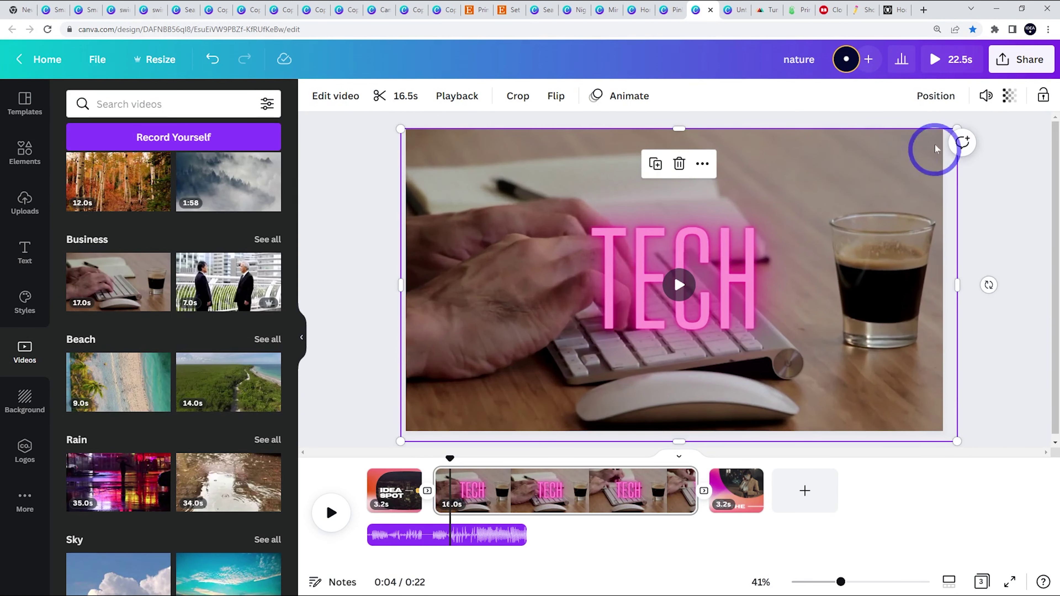
# - Send the typing video backward so the IDEA logo shows in front
pyautogui.click(925, 104)
pyautogui.click(880, 138)
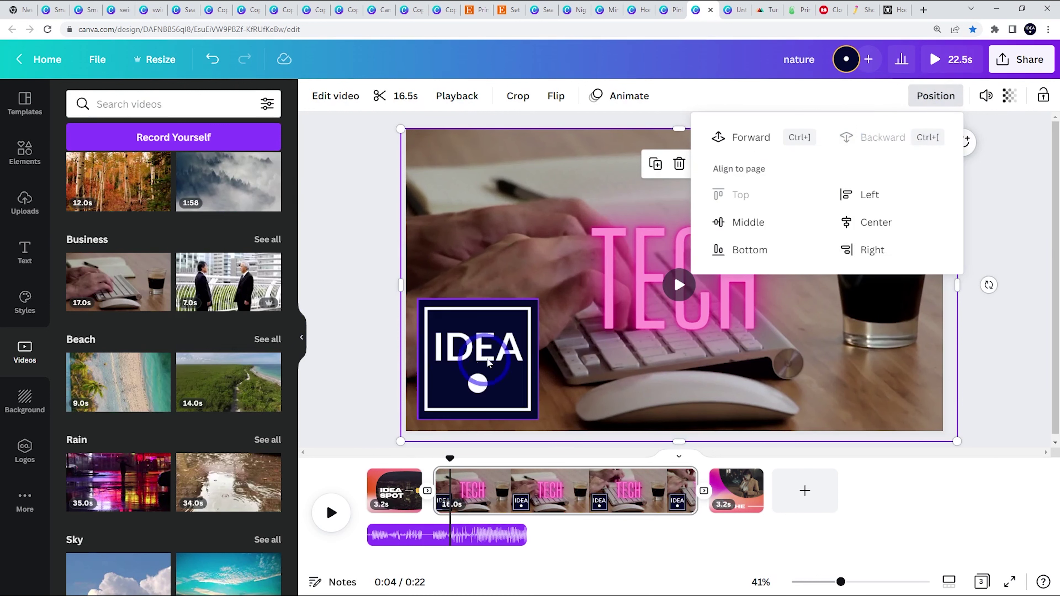
pyautogui.click(418, 307)
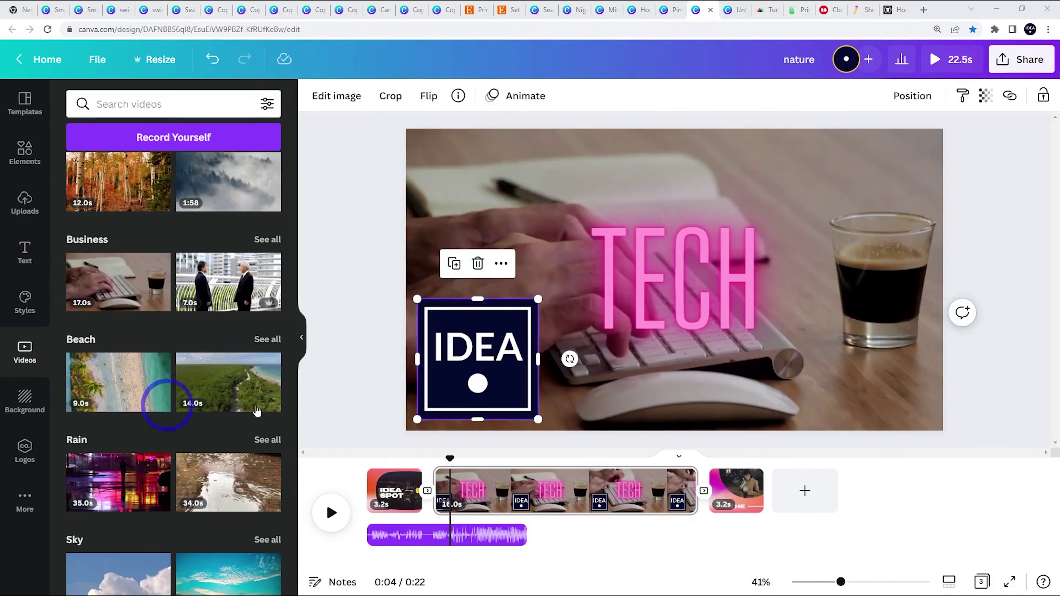
# - Apply the Breathe animation to the IDEA logo and the pink TECH headline
pyautogui.click(503, 98)
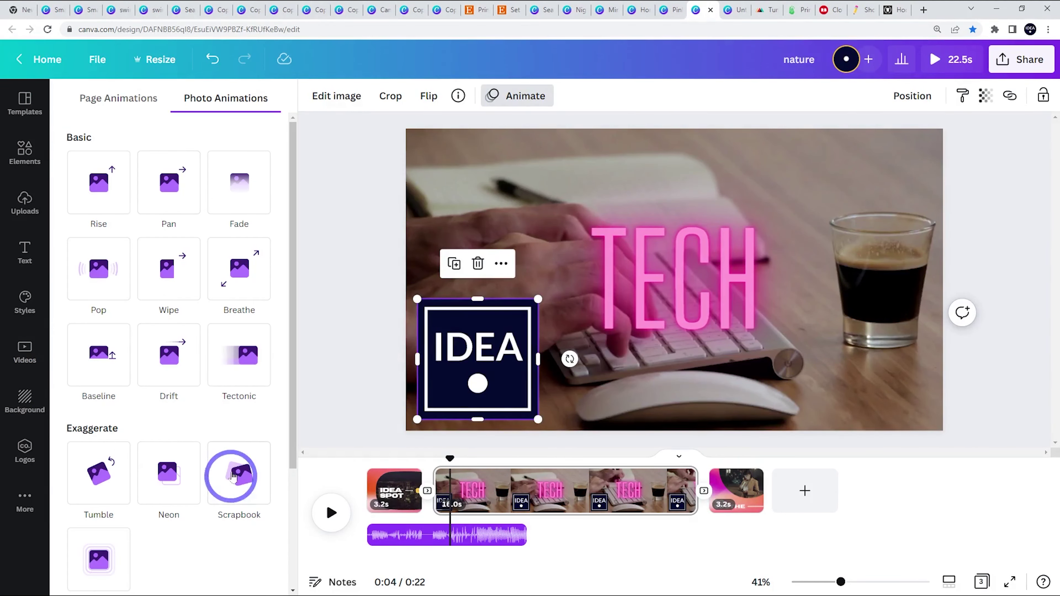
pyautogui.click(246, 287)
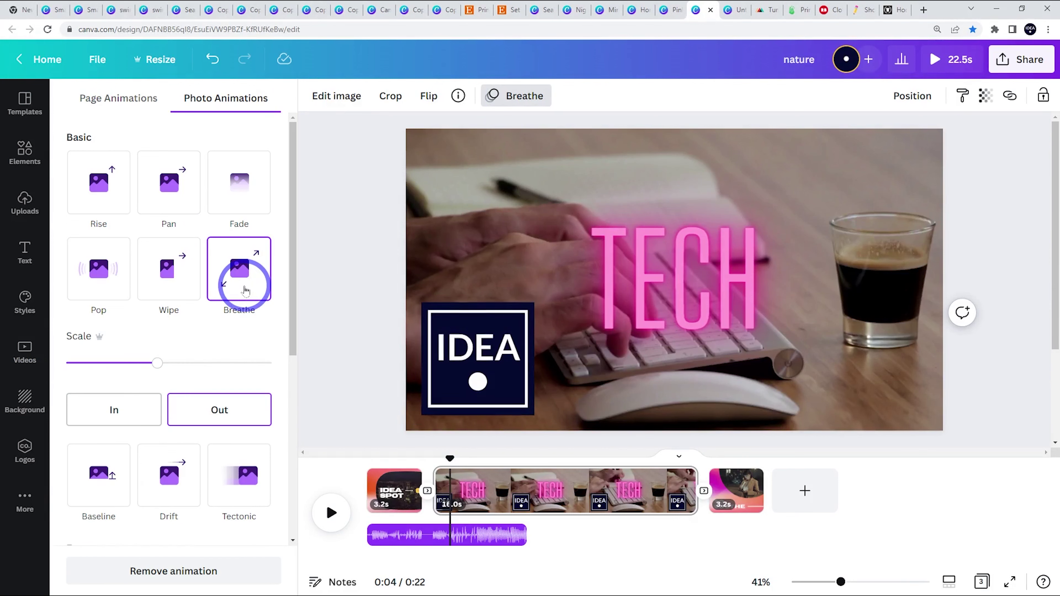
pyautogui.click(694, 285)
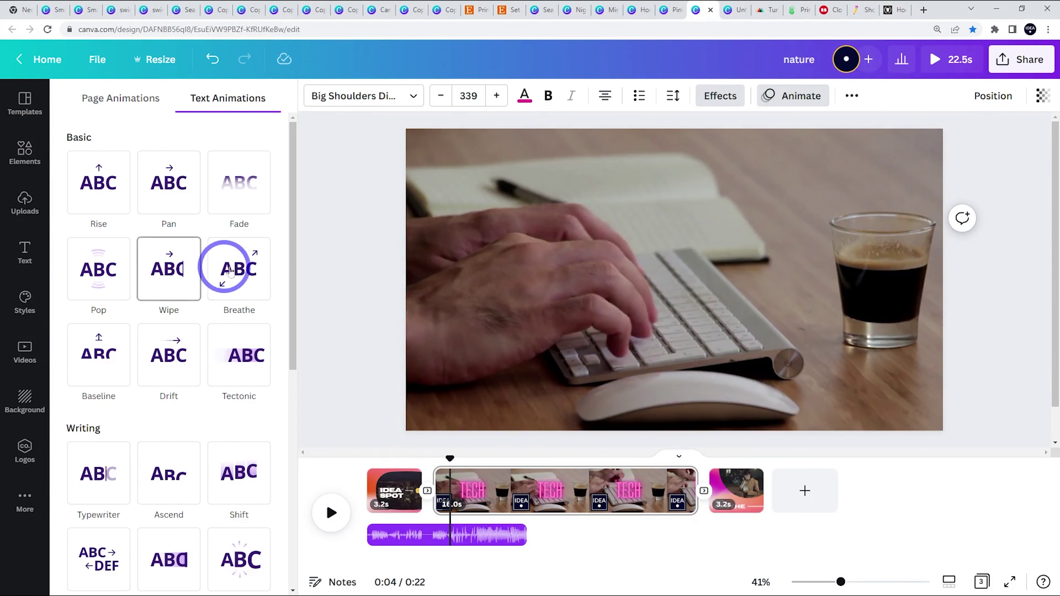
pyautogui.click(246, 270)
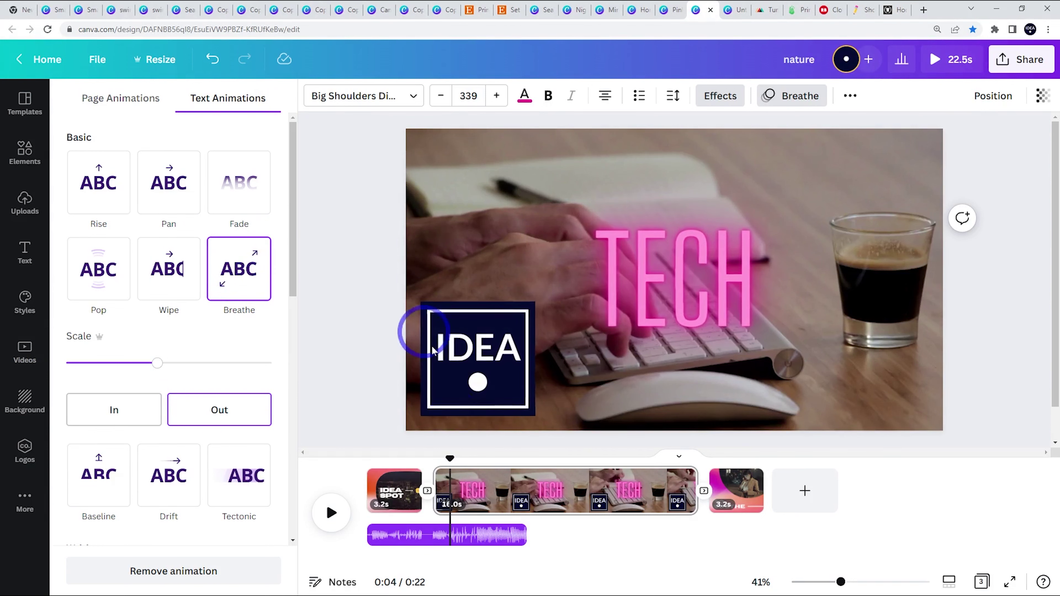
# - On the last page, replace the 'TO SOOTHE' wording with 'LEARN'
pyautogui.click(736, 490)
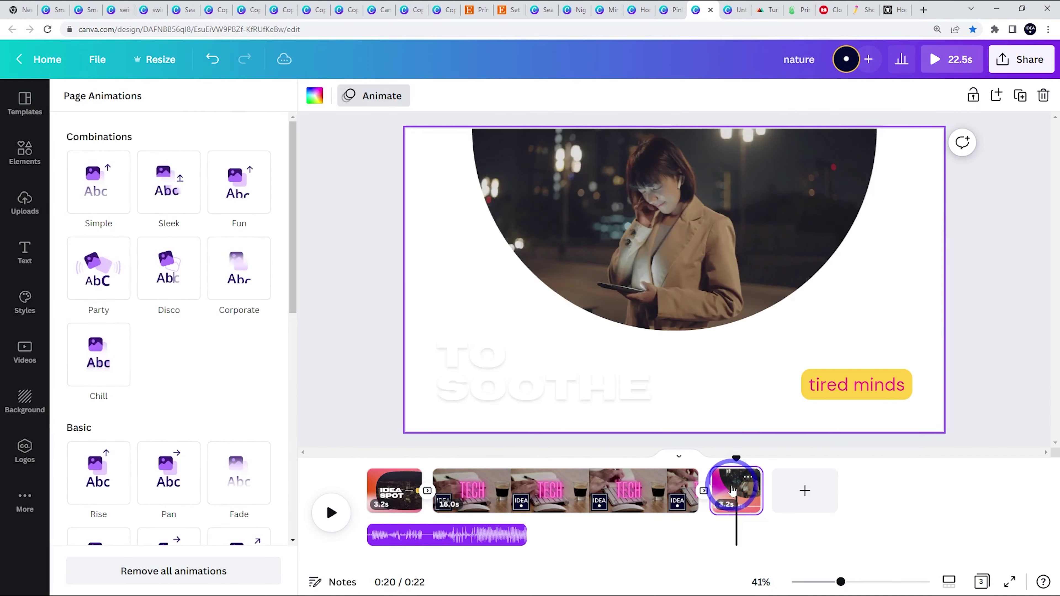
pyautogui.click(802, 351)
pyautogui.click(477, 403)
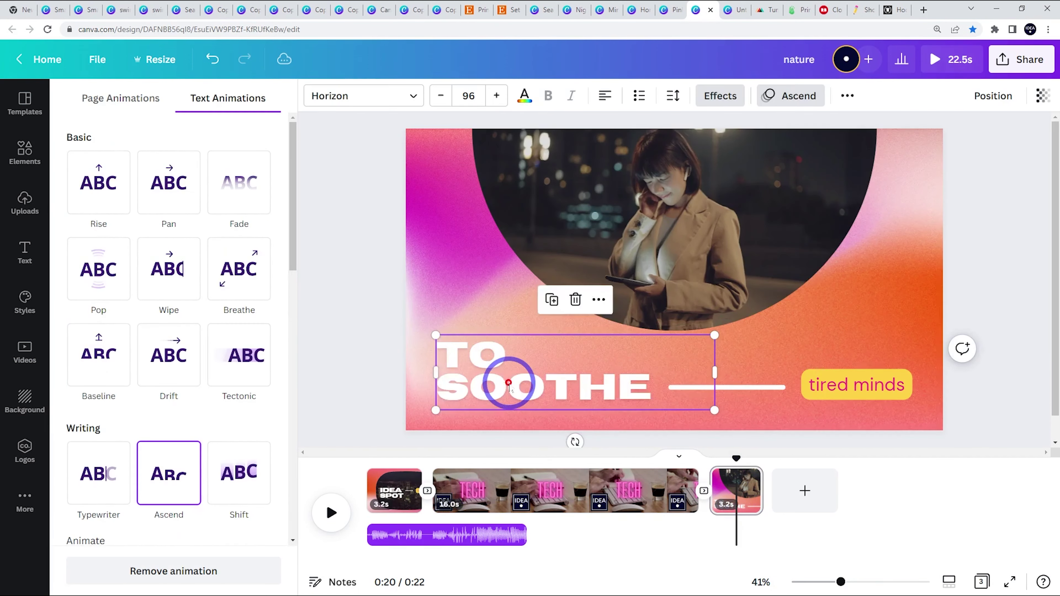
pyautogui.click(507, 379)
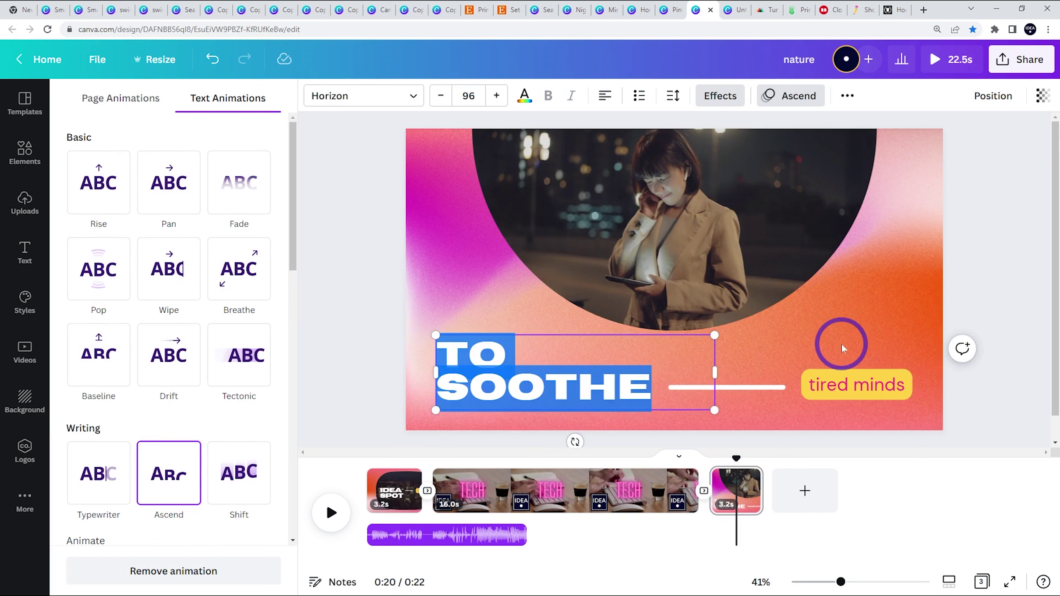
pyautogui.write('LEARN')
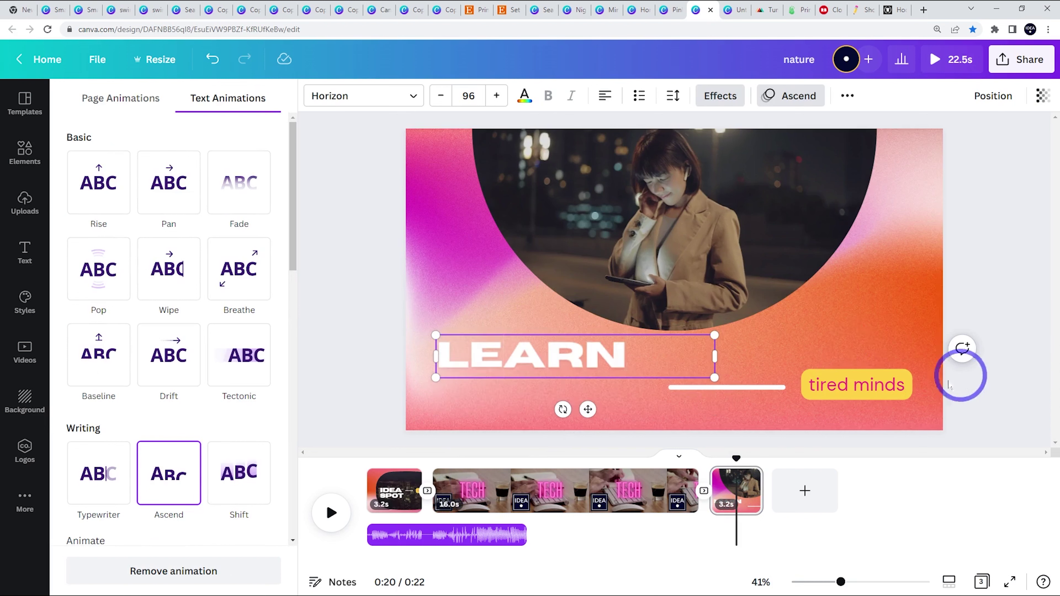
# - Replace 'tired minds' with 'tech skills' on the final scene
pyautogui.click(895, 391)
pyautogui.click(895, 389)
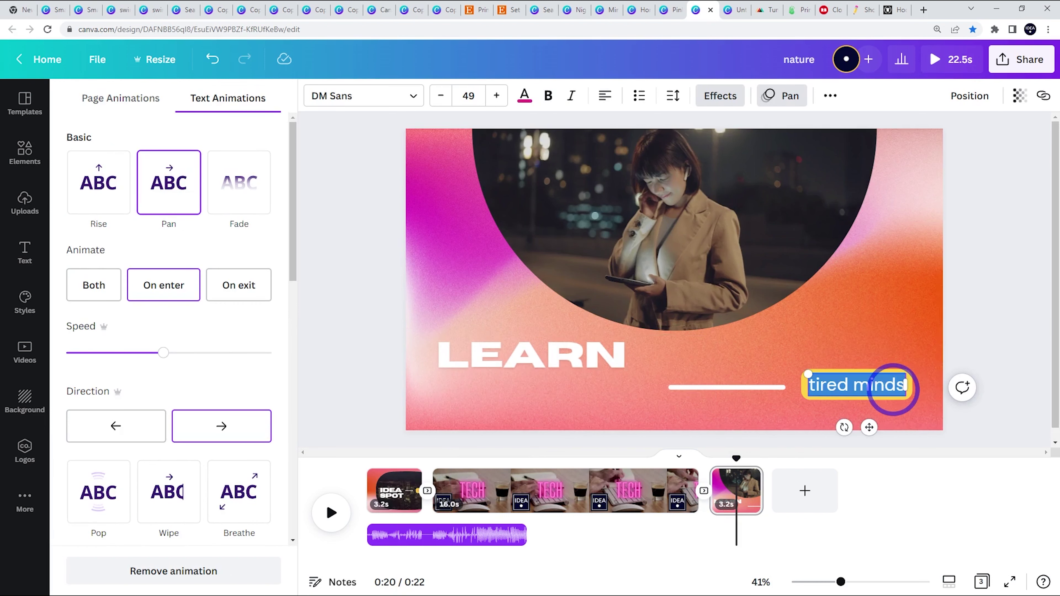
pyautogui.write('tech skills')
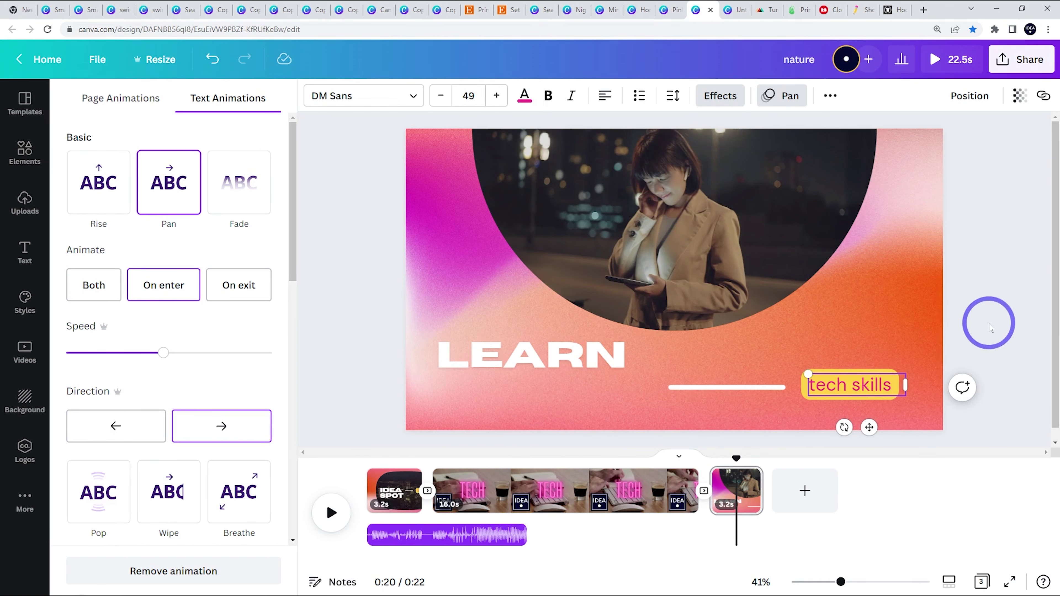
pyautogui.click(989, 328)
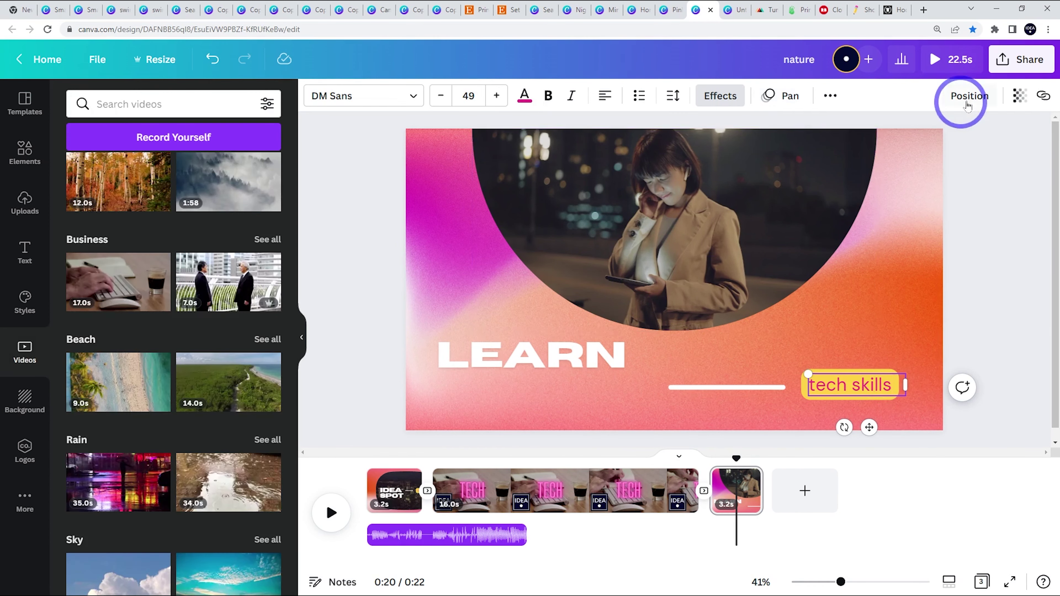
# - Trim the TECH page clip from 16.0s to 3.1s, making the video 9.6 seconds long
pyautogui.click(381, 488)
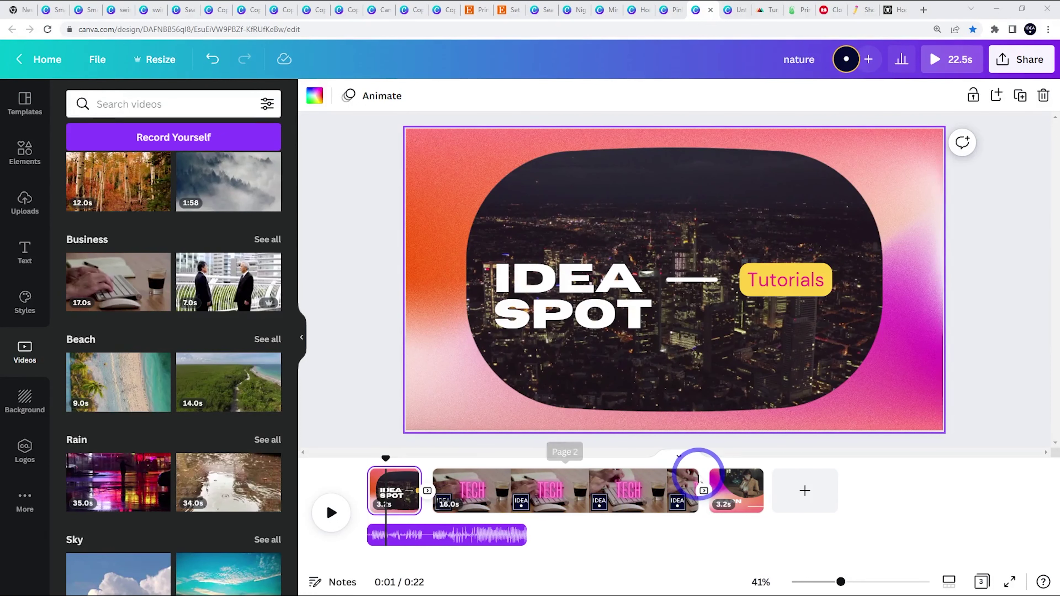
pyautogui.moveTo(700, 480); pyautogui.dragTo(477, 480)
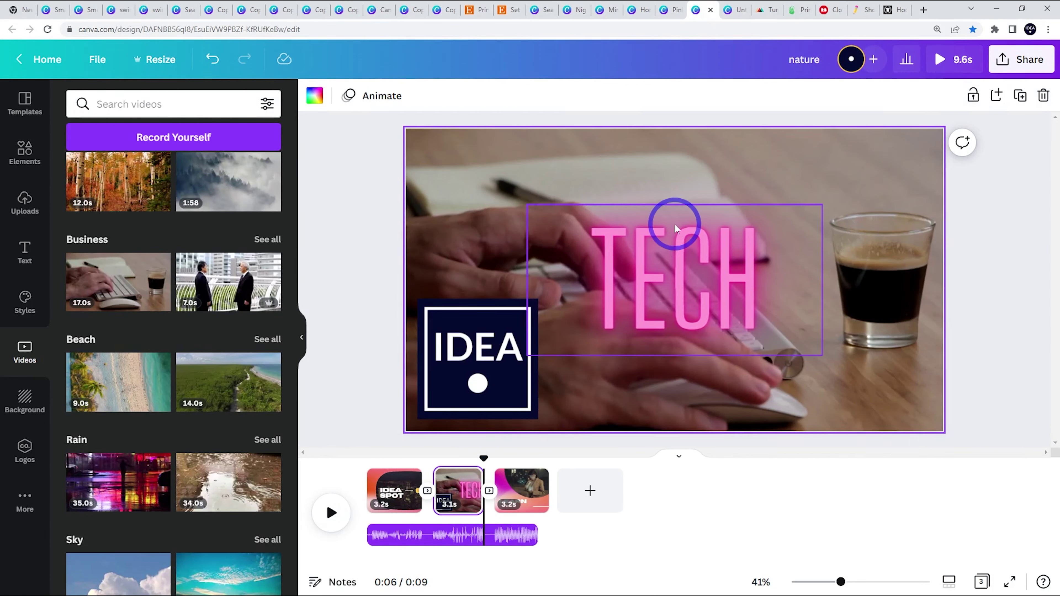
pyautogui.click(942, 59)
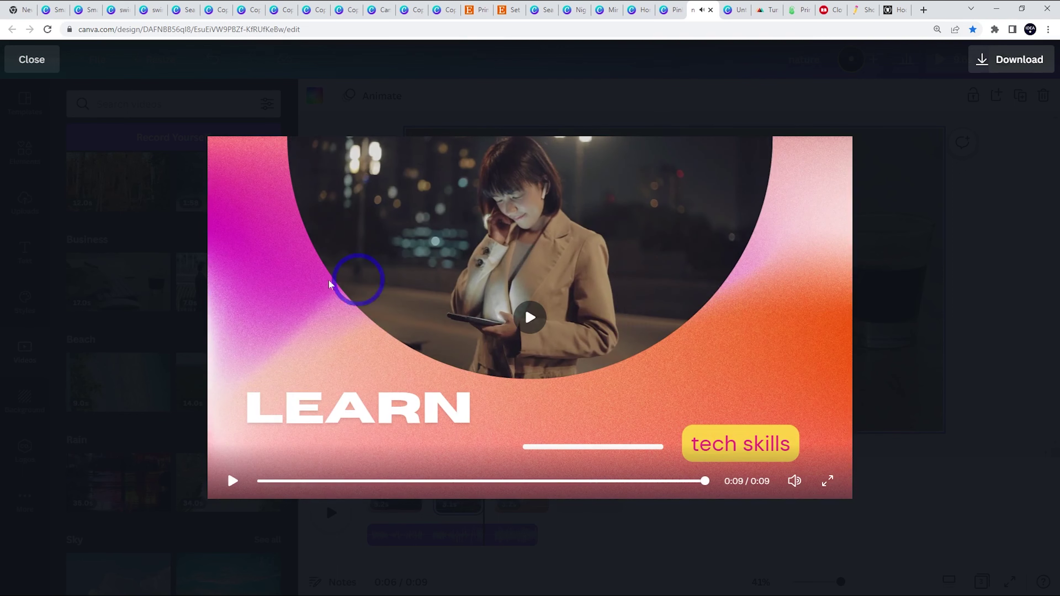
pyautogui.click(200, 281)
# - Switch from the Canva editor to Etsy's 'printable art' search results
pyautogui.click(227, 269)
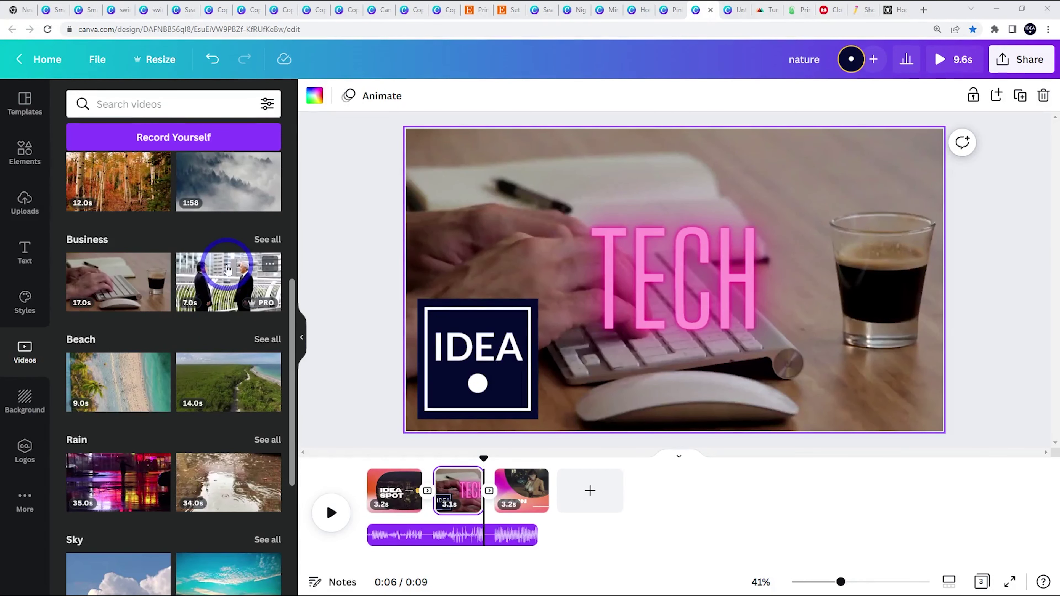
pyautogui.click(11, 179)
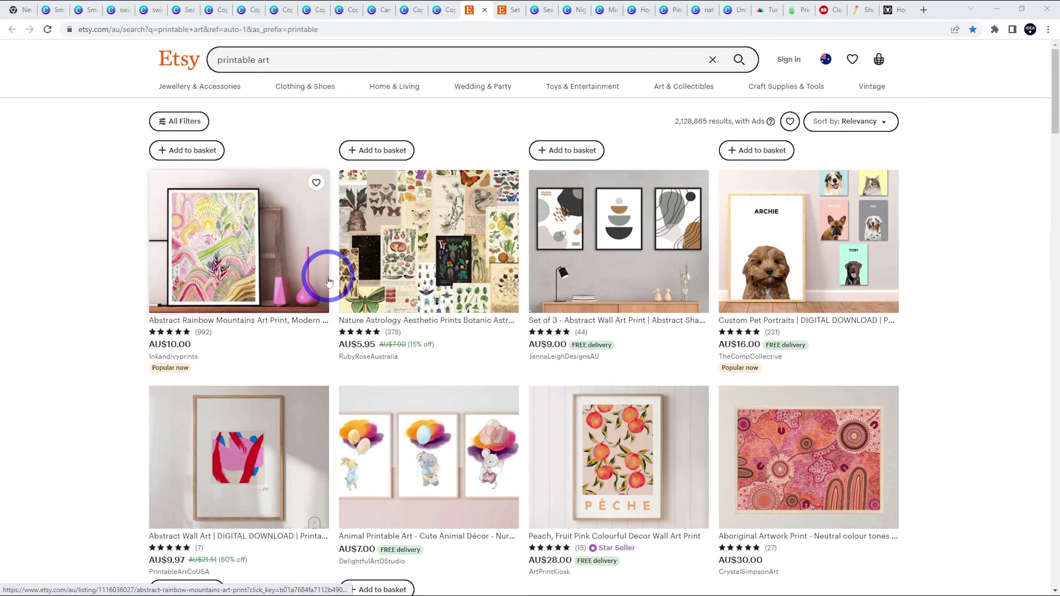
# - Scroll down through the Etsy printable art listings
pyautogui.scroll(-1, 353, 260)
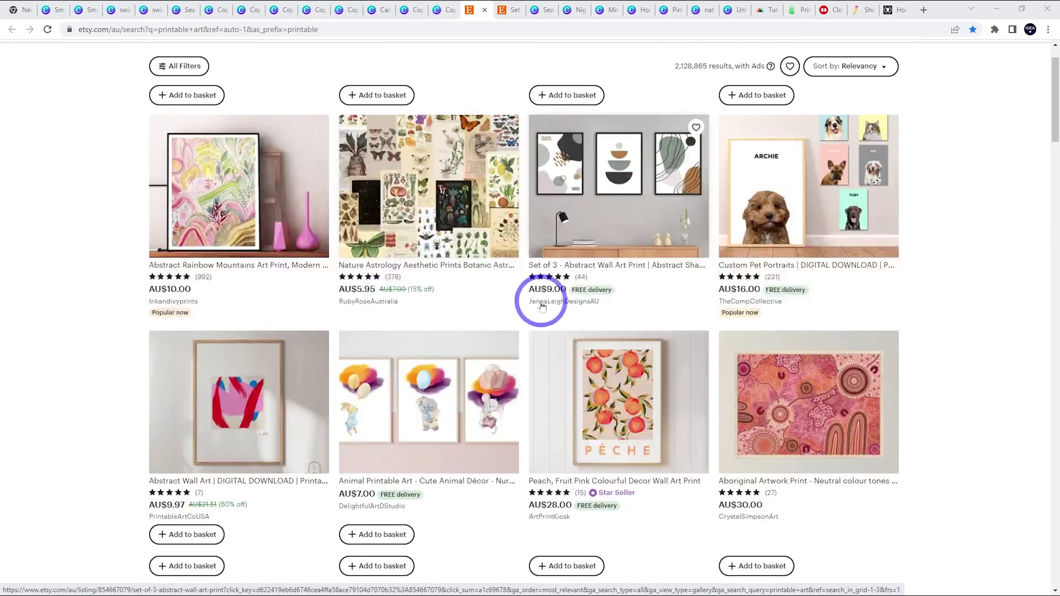
pyautogui.scroll(-8, 541, 306)
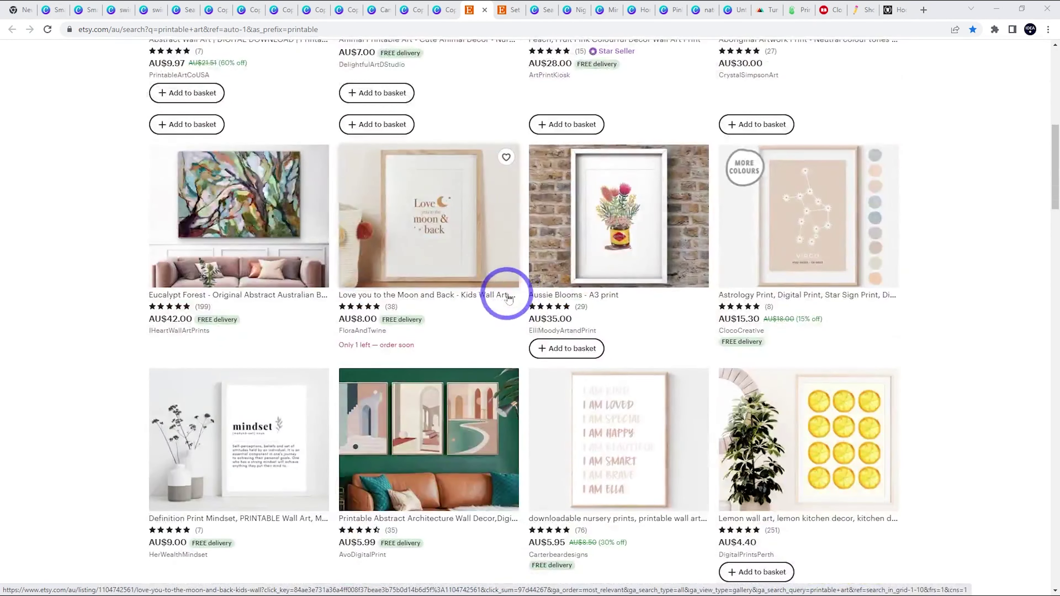
pyautogui.scroll(-1, 501, 292)
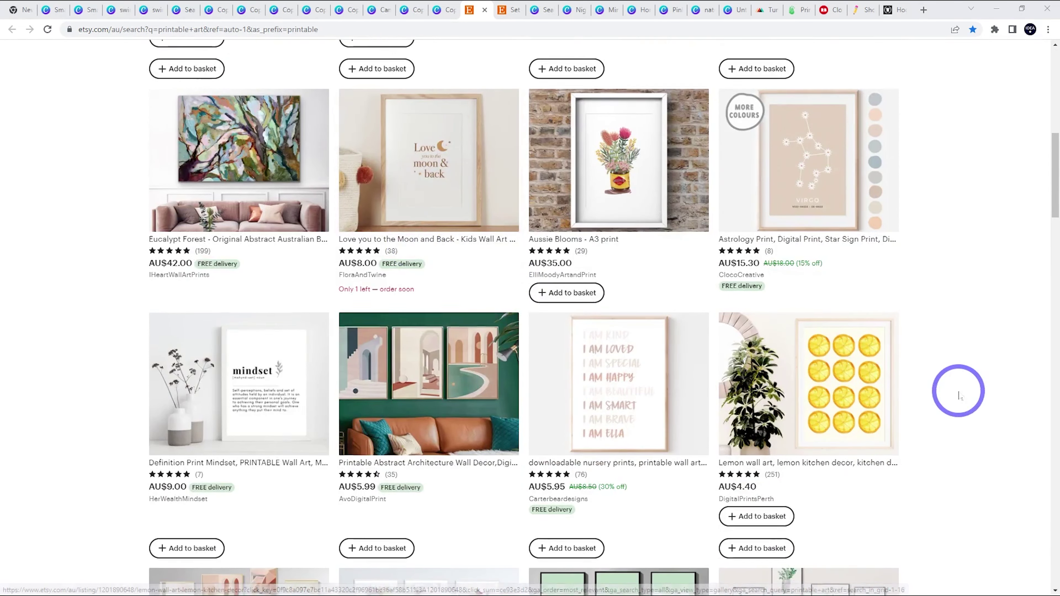
pyautogui.scroll(-2, 973, 379)
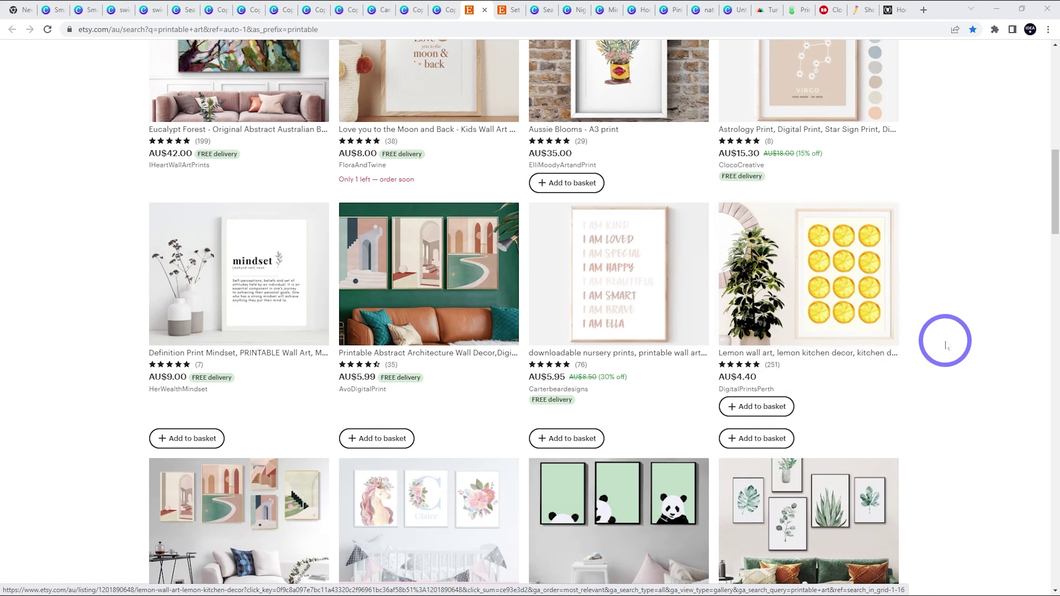
pyautogui.scroll(-6, 939, 342)
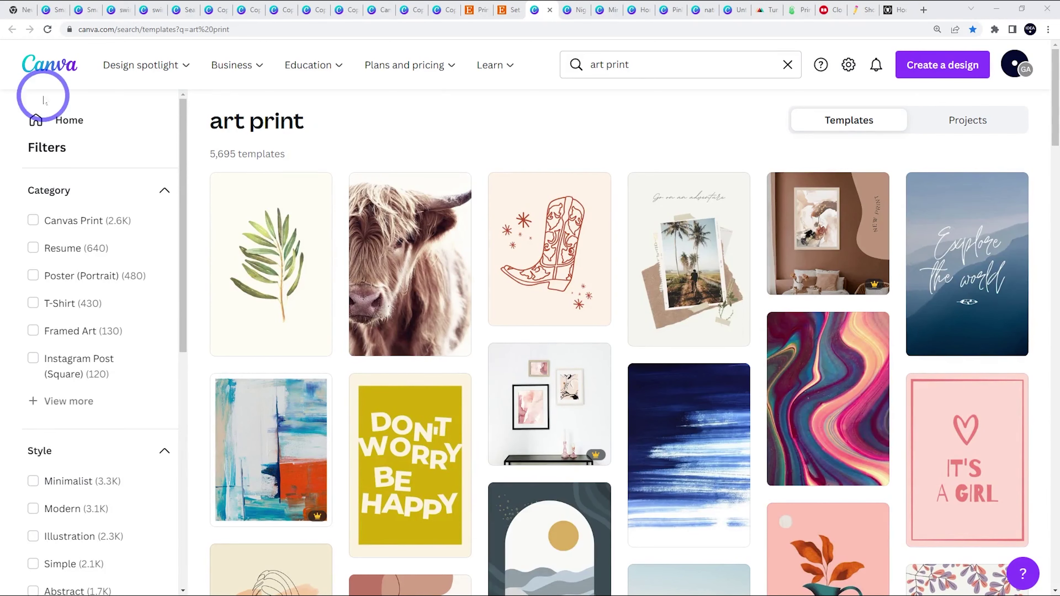
# - In the Night Desert Illustration design, delete the hiker figure from the dunes
pyautogui.scroll(-15, 367, 383)
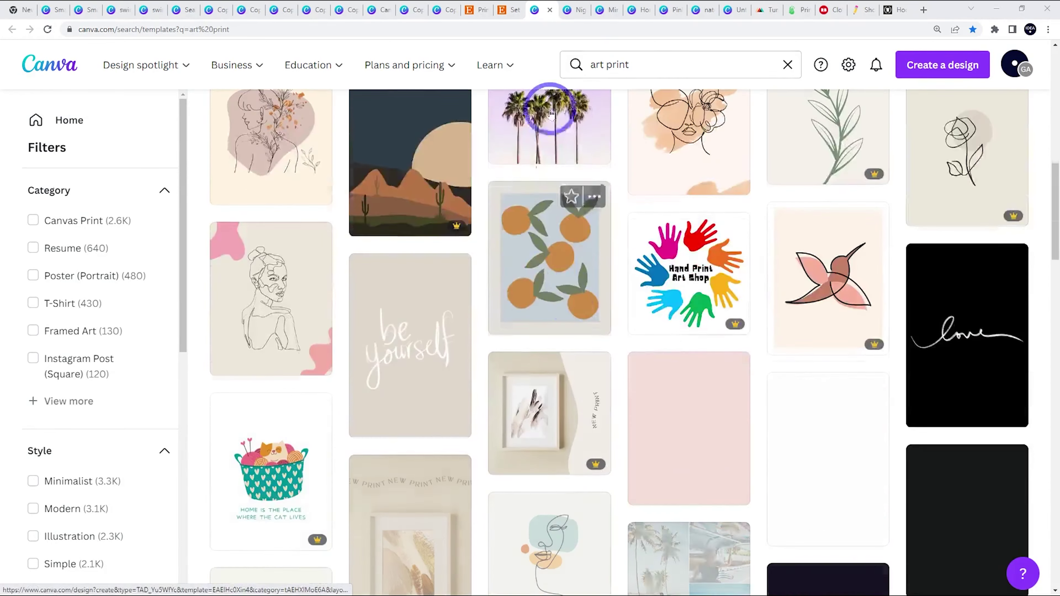
pyautogui.click(579, 9)
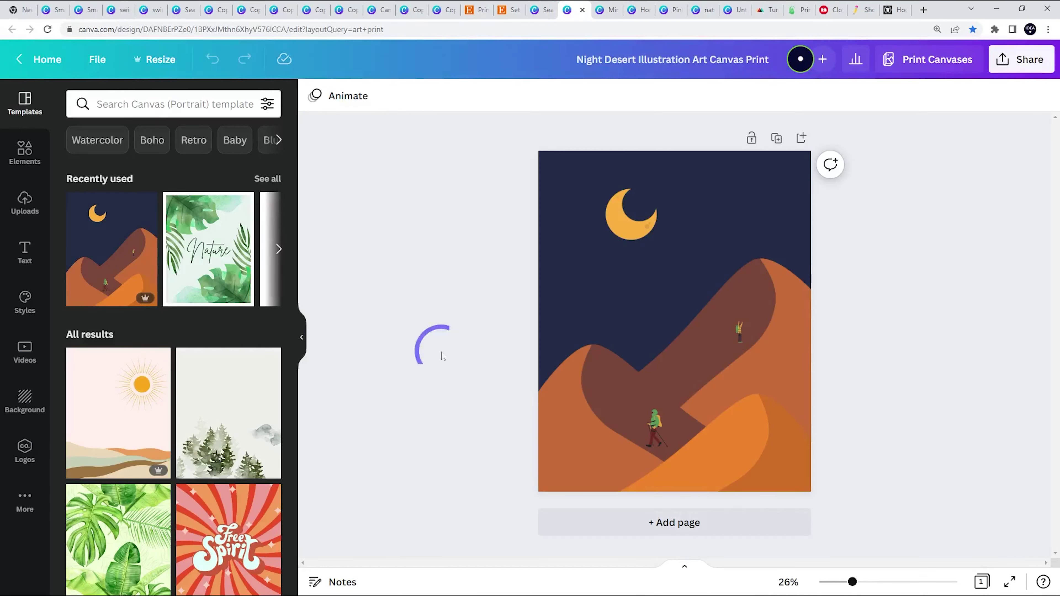
pyautogui.click(653, 432)
pyautogui.press('Delete')
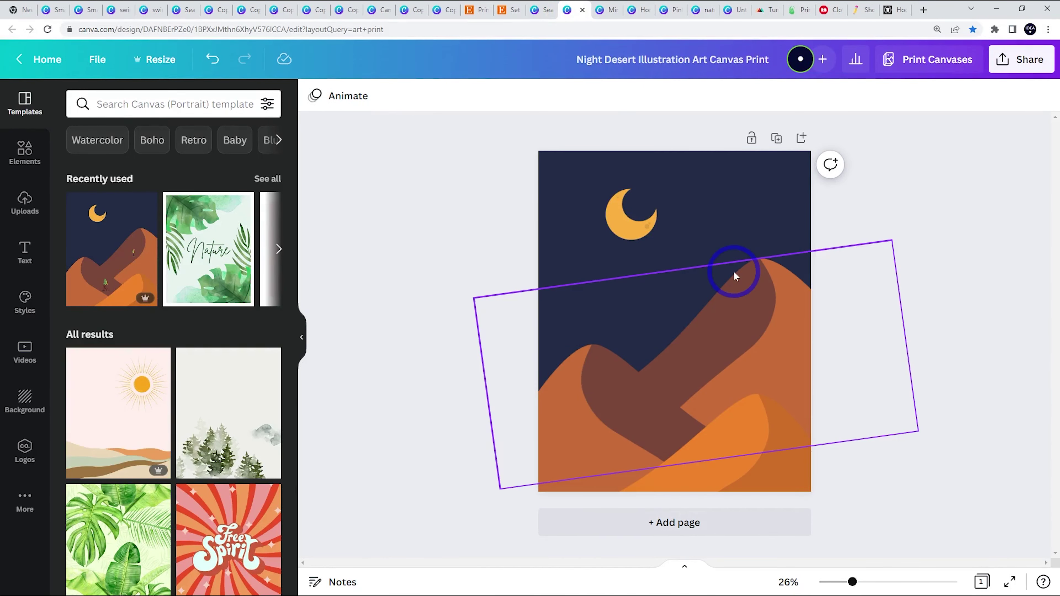
# - Add the neon 'SHINE SHINE SHINE' text style preset to the print
pyautogui.click(26, 251)
pyautogui.scroll(-15, 171, 304)
pyautogui.scroll(-10, 187, 325)
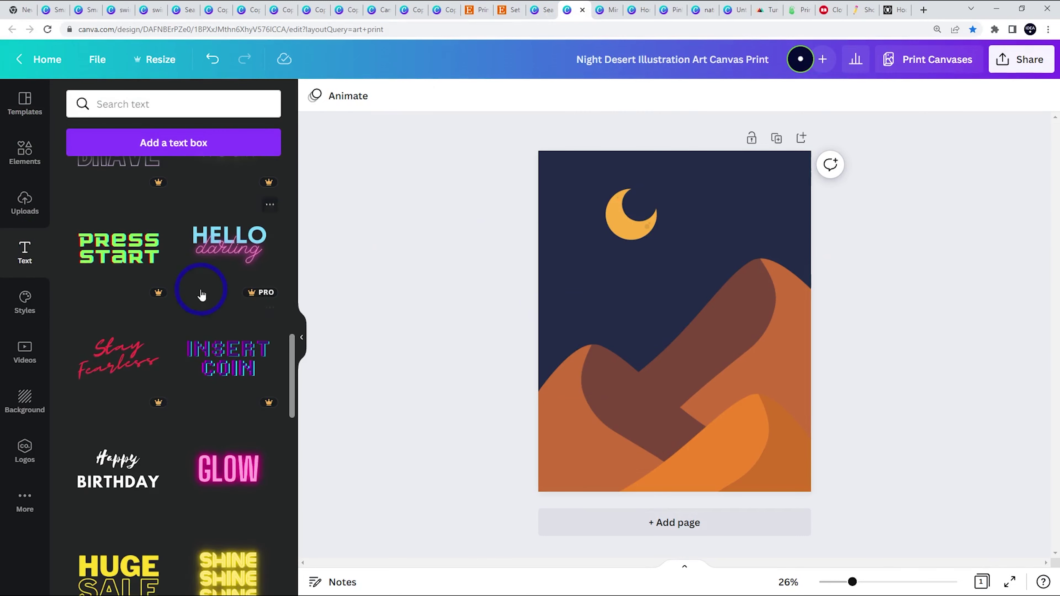
pyautogui.click(229, 289)
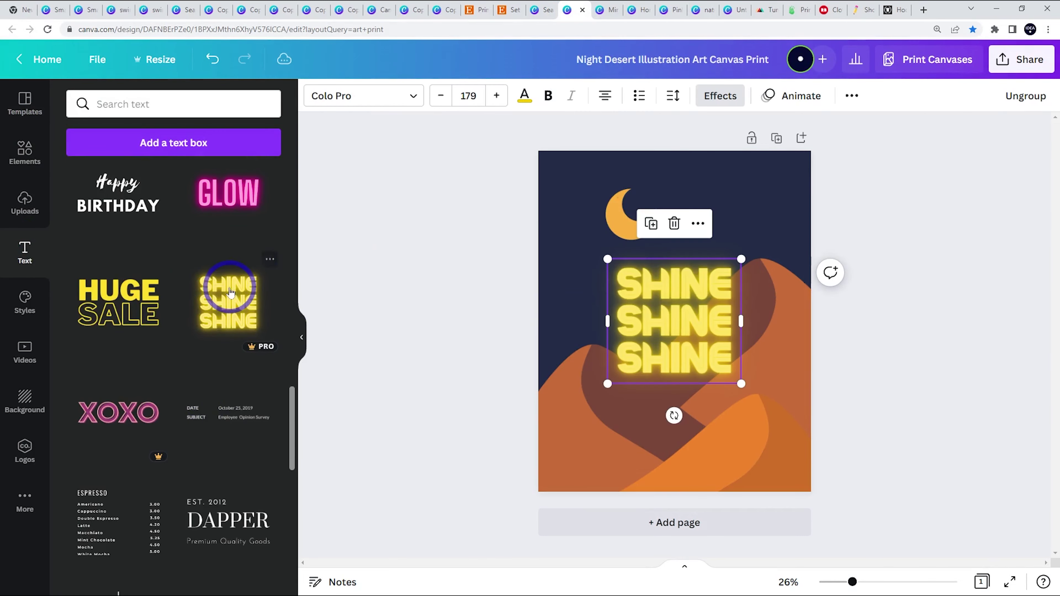
# - Change the top SHINE line to 'LOVE' and the bottom line to 'LIFE'
pyautogui.click(667, 290)
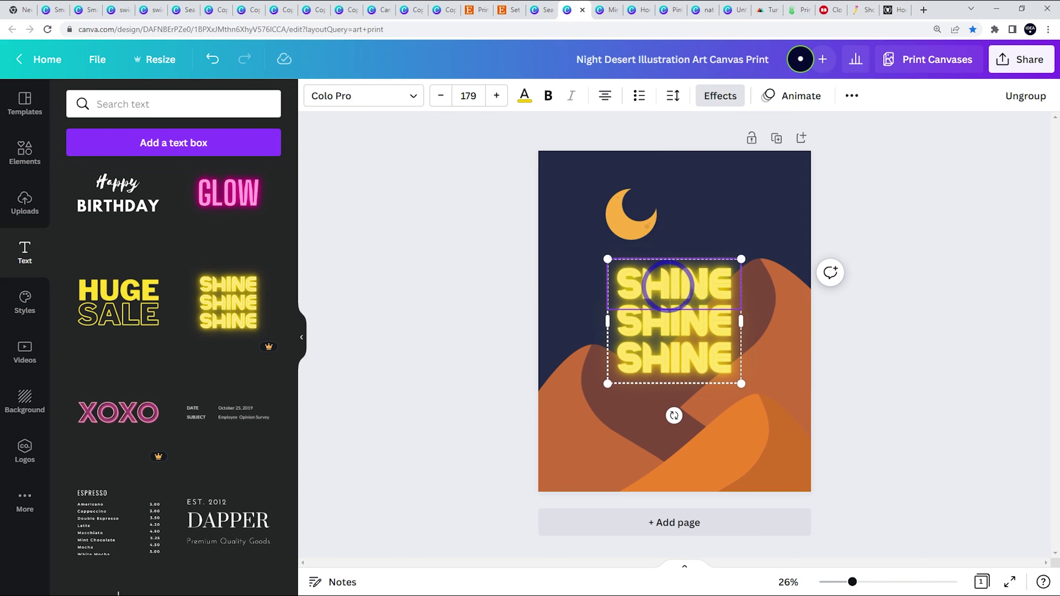
pyautogui.moveTo(723, 286); pyautogui.dragTo(582, 276)
pyautogui.press('BackSpace')
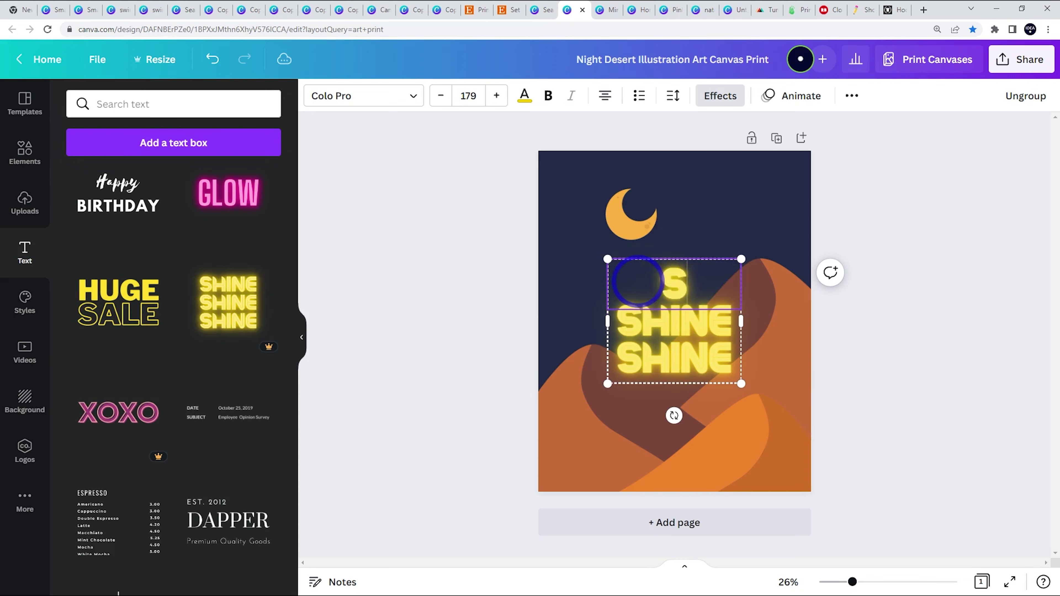
pyautogui.write('LOVE')
pyautogui.click(665, 360)
pyautogui.moveTo(726, 355); pyautogui.dragTo(553, 353)
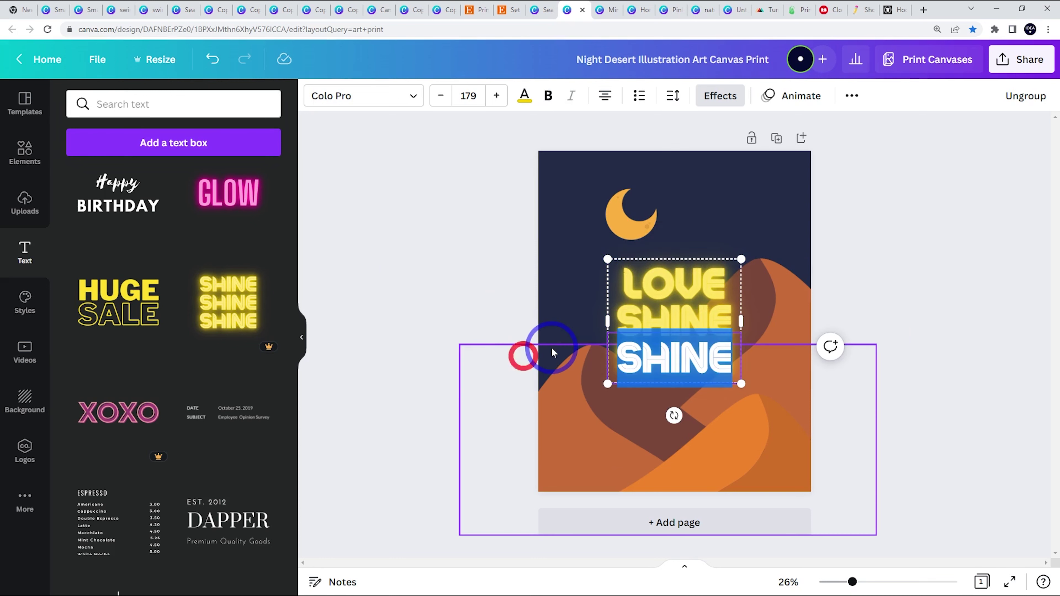
pyautogui.write('LIFE')
pyautogui.click(413, 265)
# - Enlarge the LOVE SHINE LIFE text to size 206 and centre it on the page
pyautogui.click(658, 288)
pyautogui.moveTo(734, 275); pyautogui.dragTo(763, 237)
pyautogui.moveTo(678, 292); pyautogui.dragTo(666, 338)
pyautogui.click(887, 300)
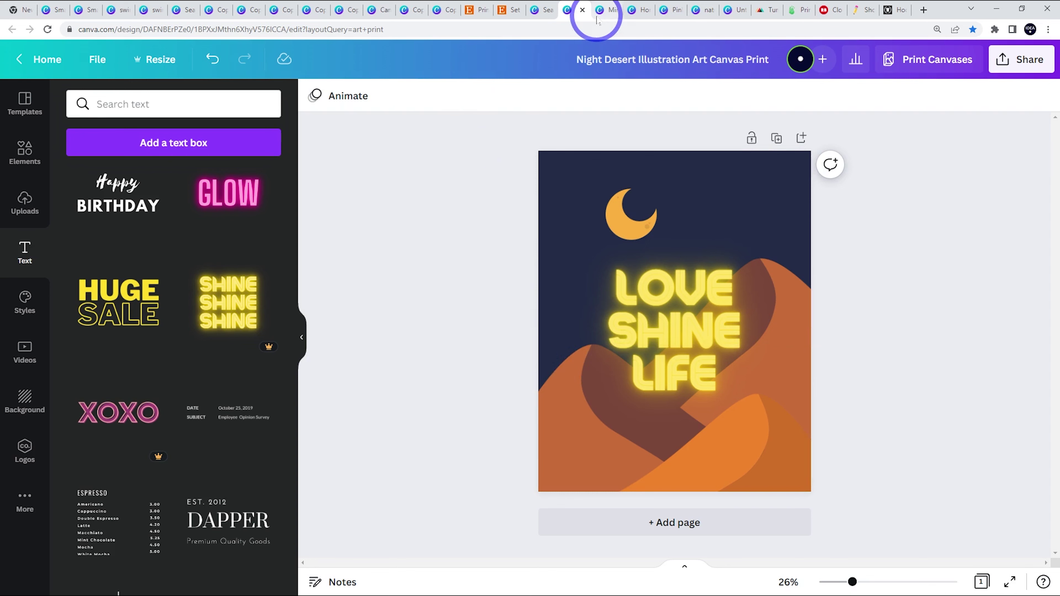
pyautogui.click(607, 9)
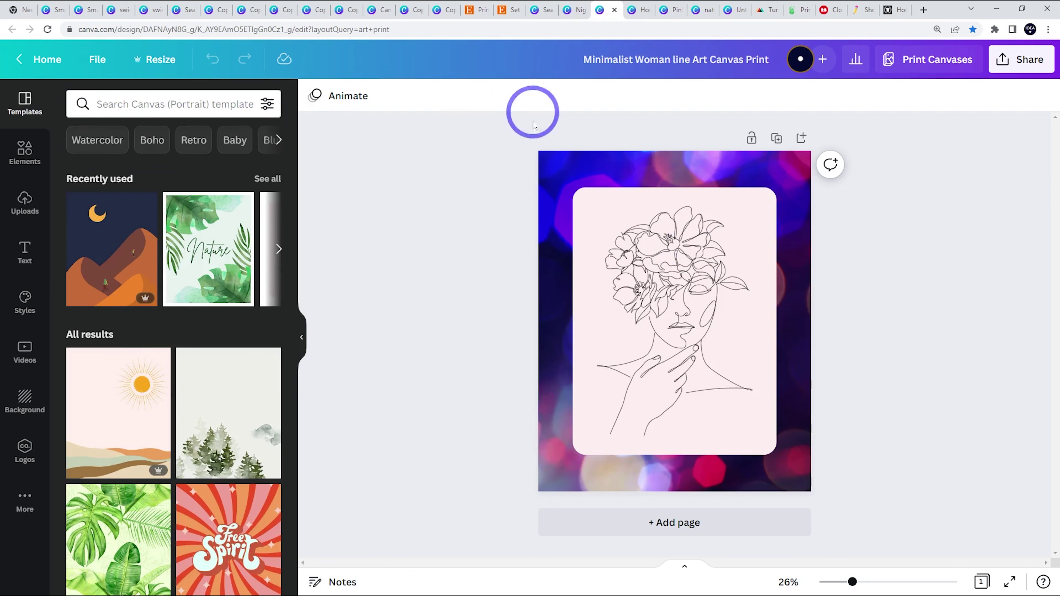
# - Switch to the Etsy print listing tab
pyautogui.click(514, 5)
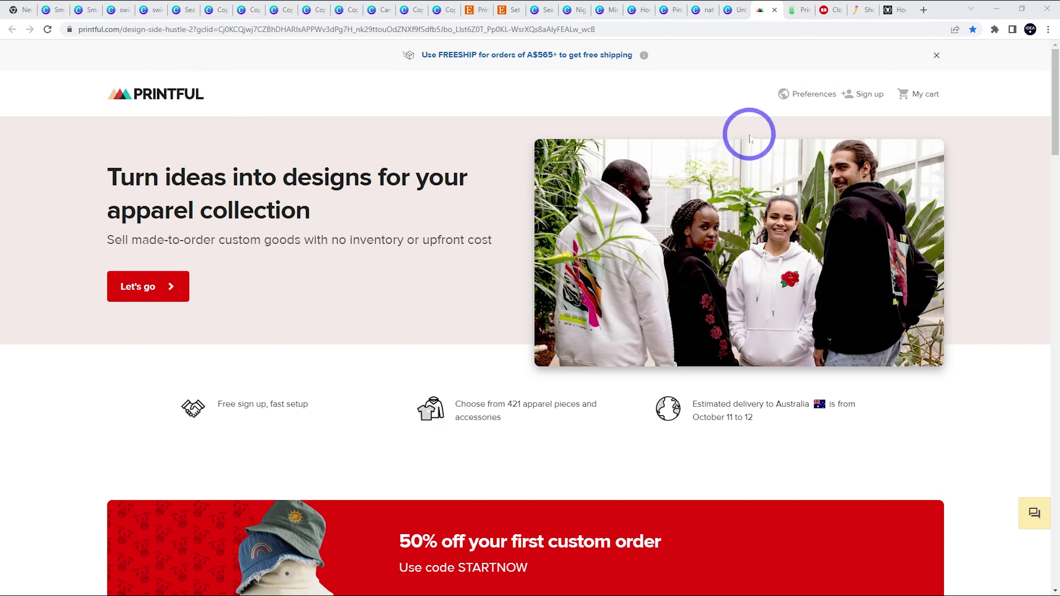
# - Compare the Printify homepage with the Printful apparel page, then view Redbubble's clothing page
pyautogui.click(797, 8)
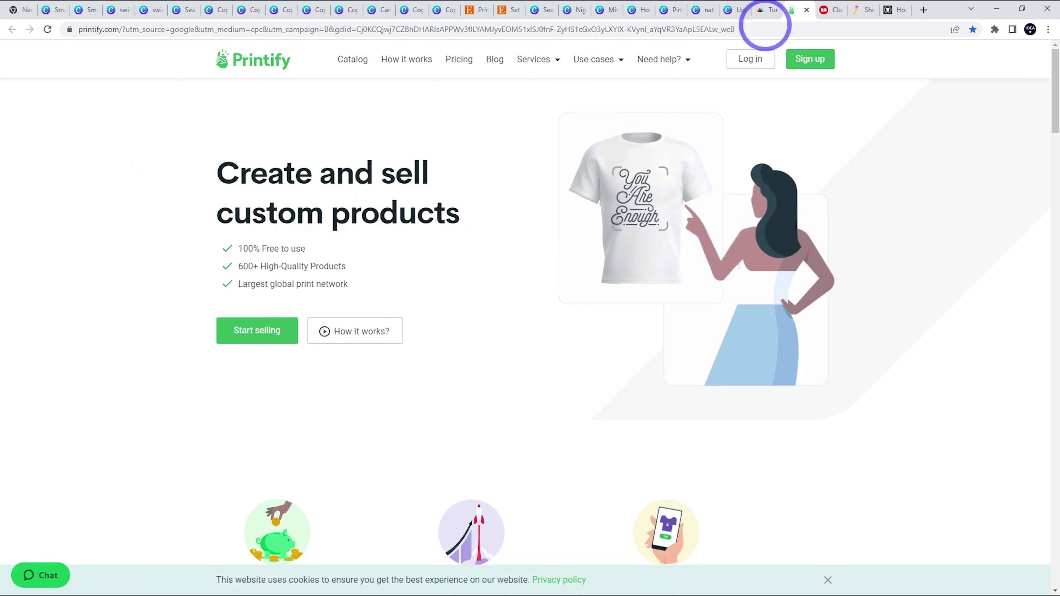
pyautogui.click(764, 9)
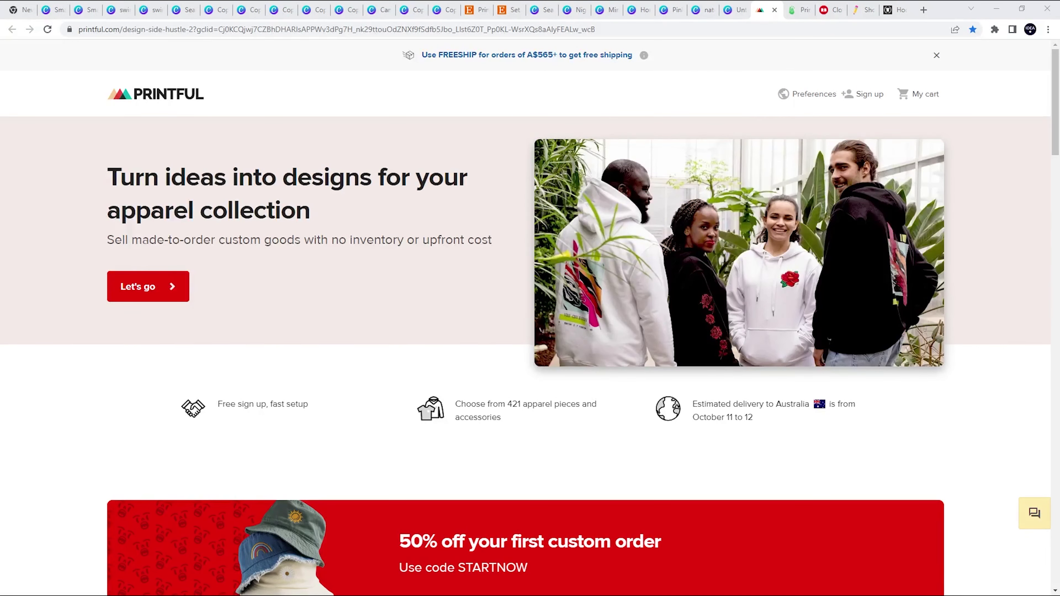
pyautogui.click(827, 6)
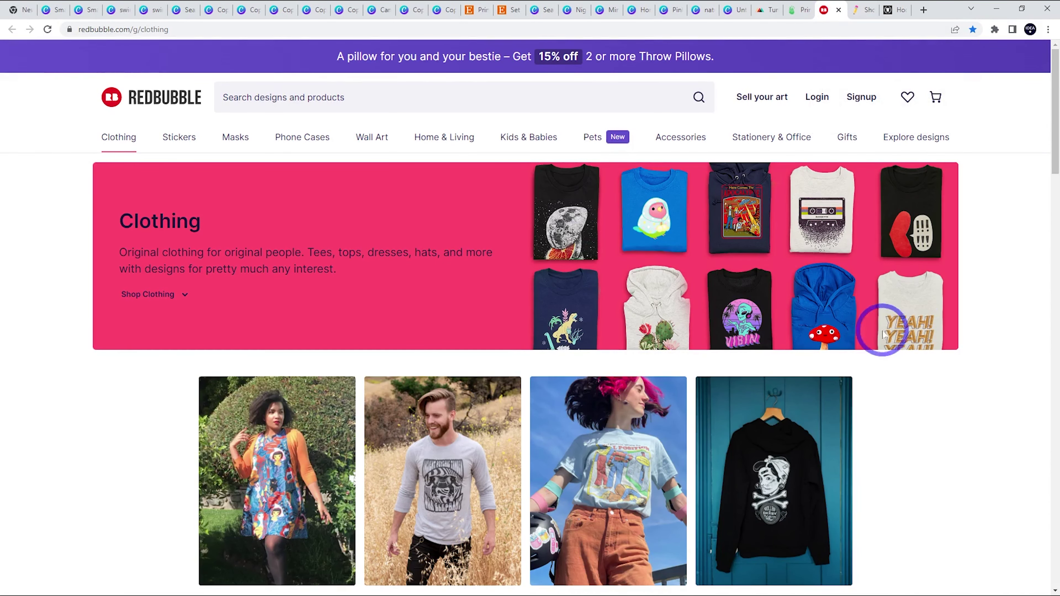
# - Browse Redbubble's clothing page and the Threadless homepage, then move on to TeePublic's hoodies
pyautogui.scroll(-5, 770, 489)
pyautogui.scroll(-3, 422, 263)
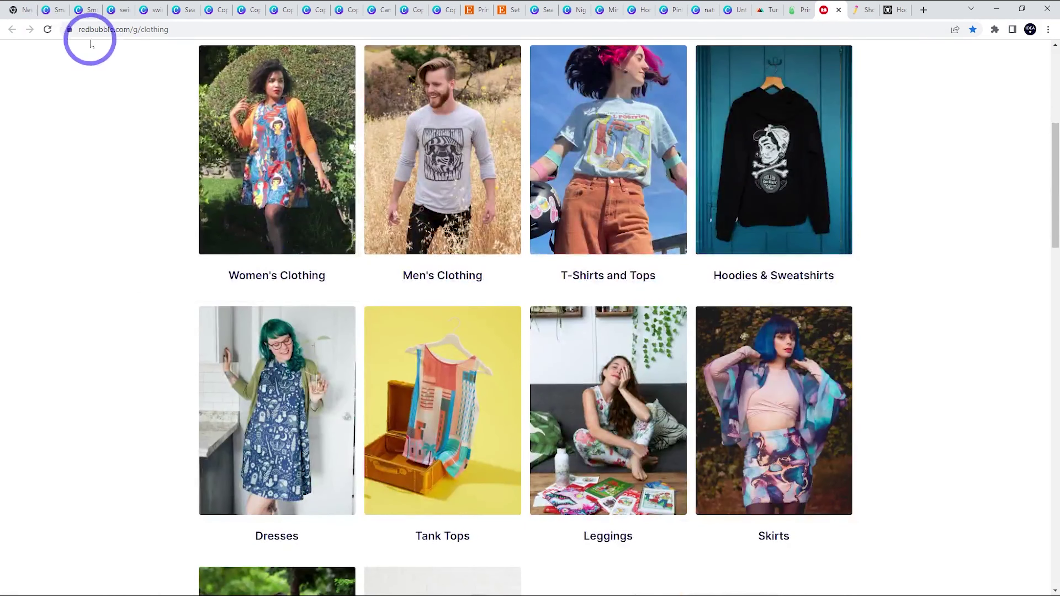
pyautogui.click(869, 8)
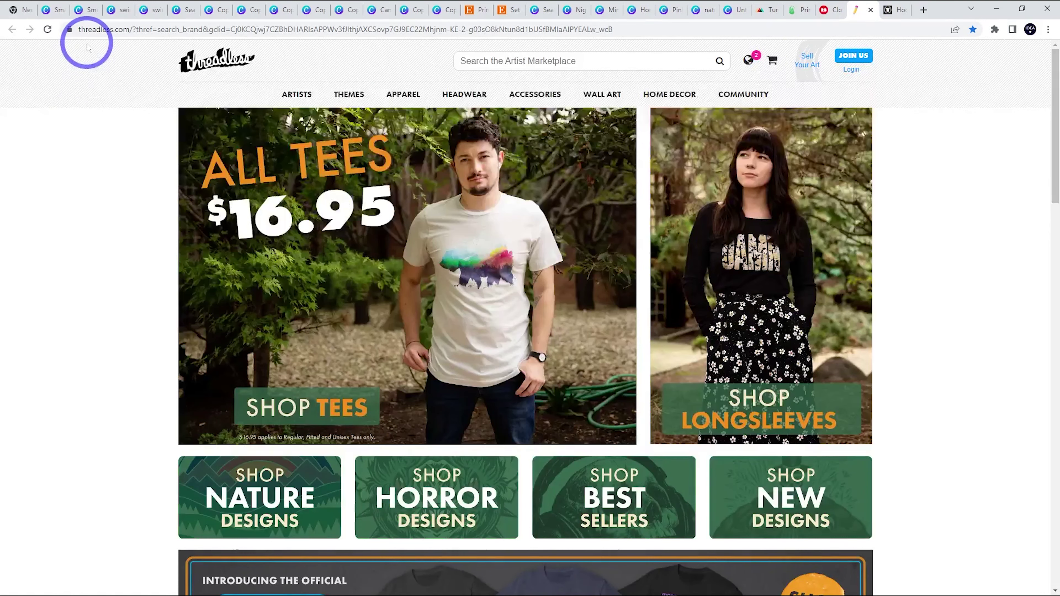
pyautogui.scroll(-5, 610, 355)
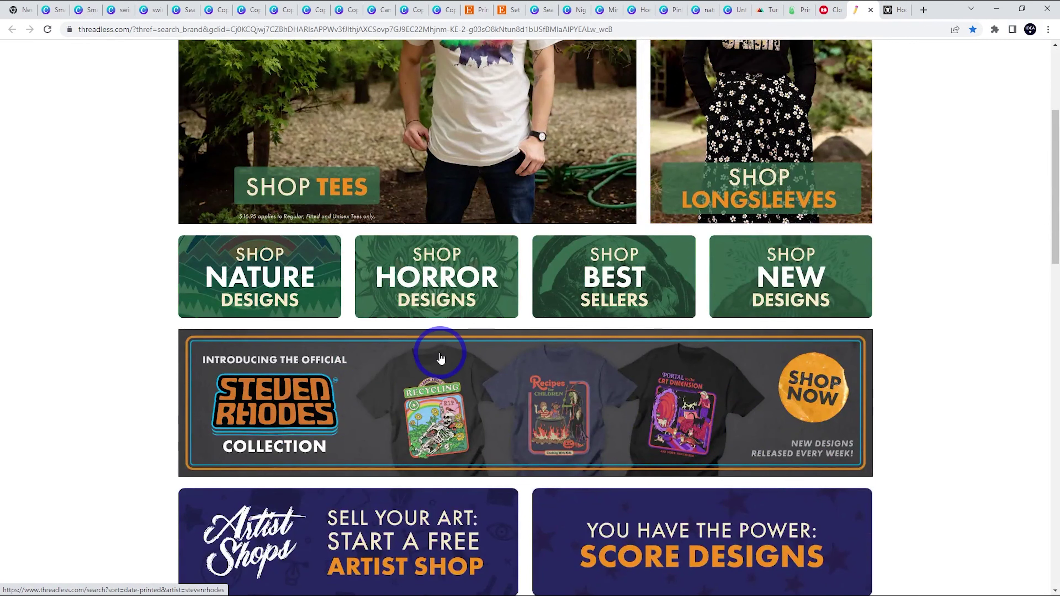
pyautogui.scroll(3, 540, 410)
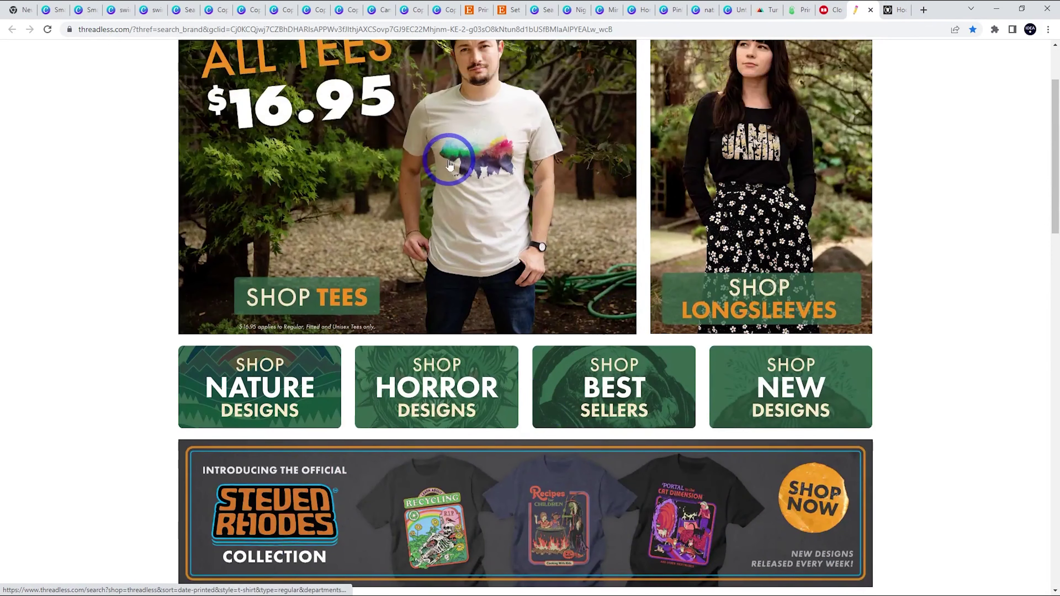
pyautogui.scroll(3, 625, 205)
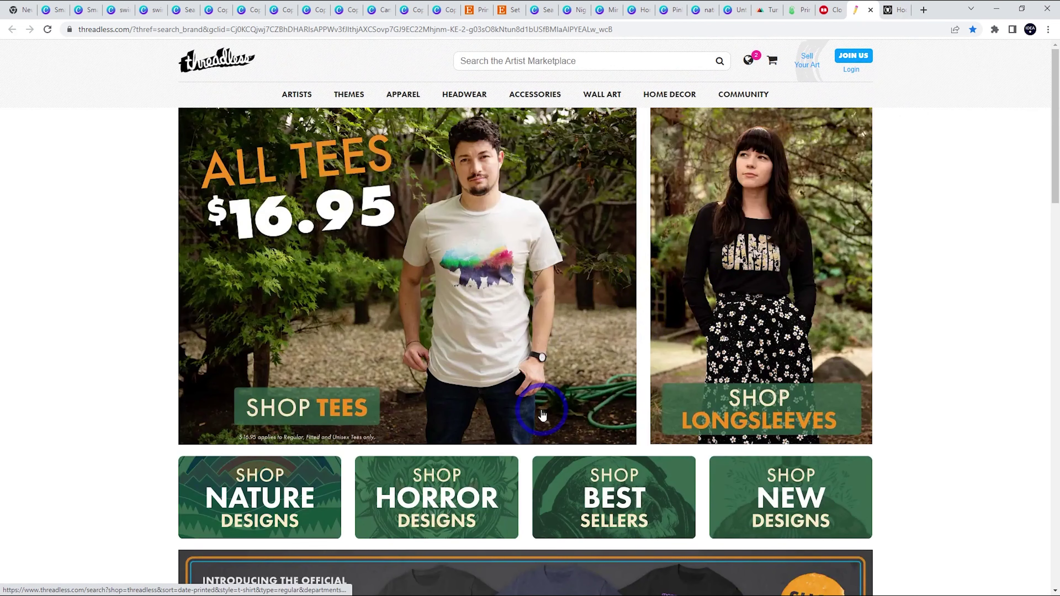
pyautogui.hotkey('ctrl', 'Tab')
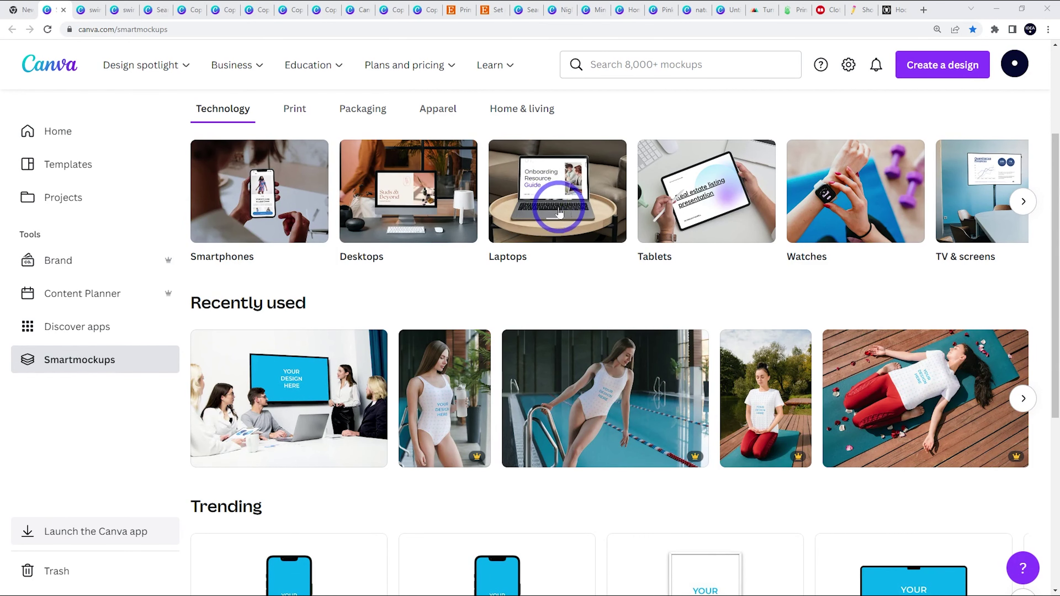
# - Open the swimsuit mockup from Smartmockups in the editor
pyautogui.scroll(1, 560, 213)
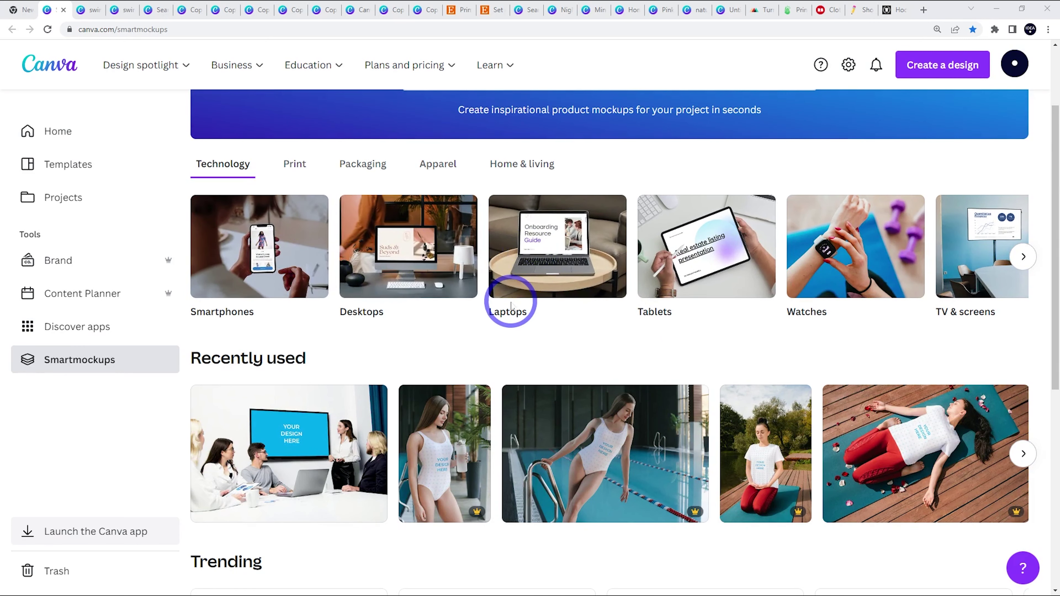
pyautogui.scroll(-1, 510, 306)
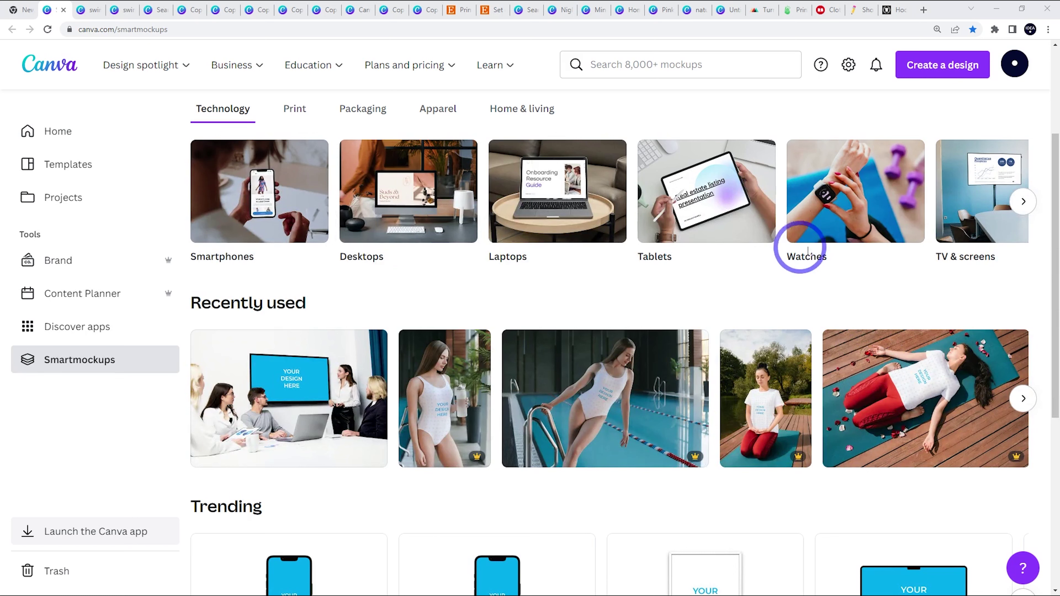
pyautogui.click(483, 433)
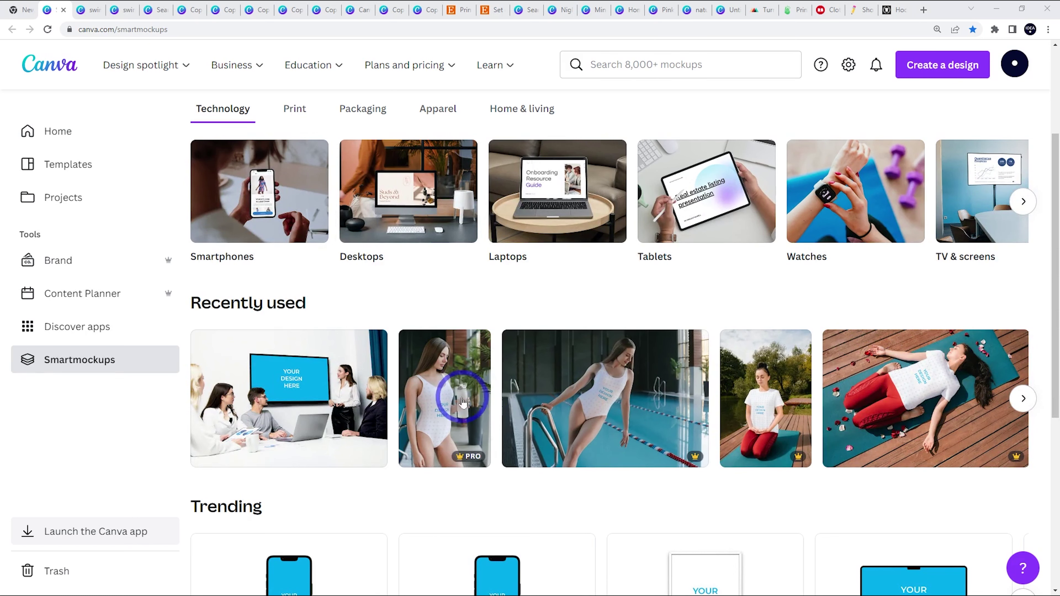
pyautogui.click(92, 10)
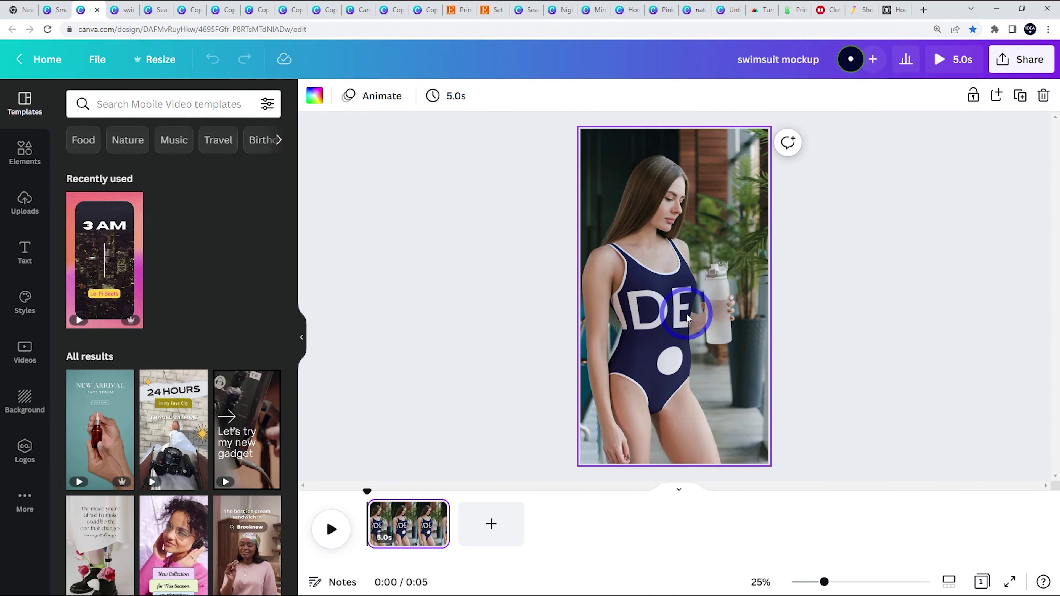
# - Return to the Smartmockups gallery and scroll through its recently used mockups
pyautogui.click(51, 10)
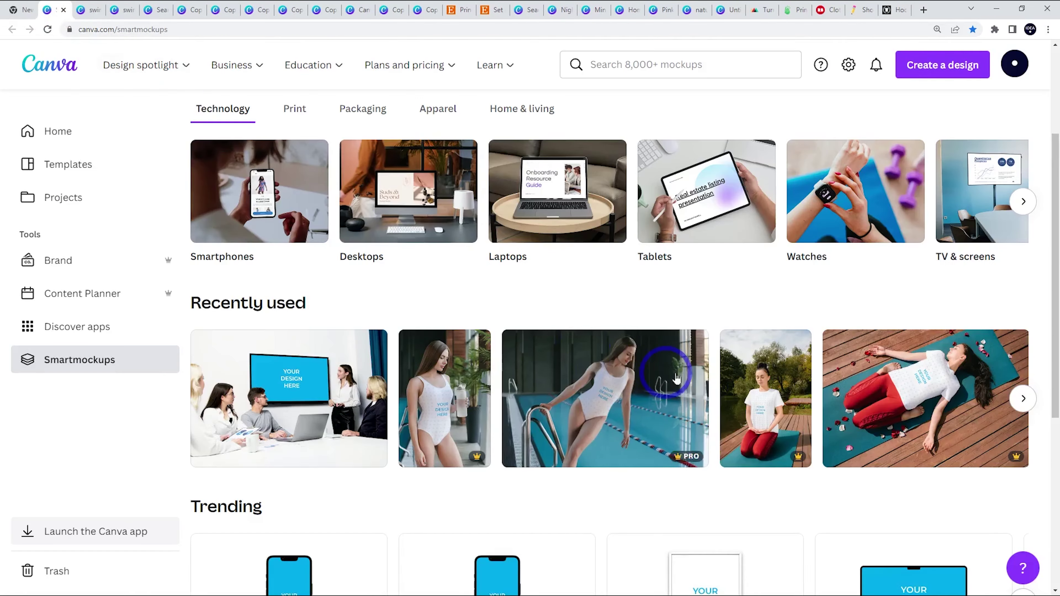
pyautogui.scroll(-1, 497, 269)
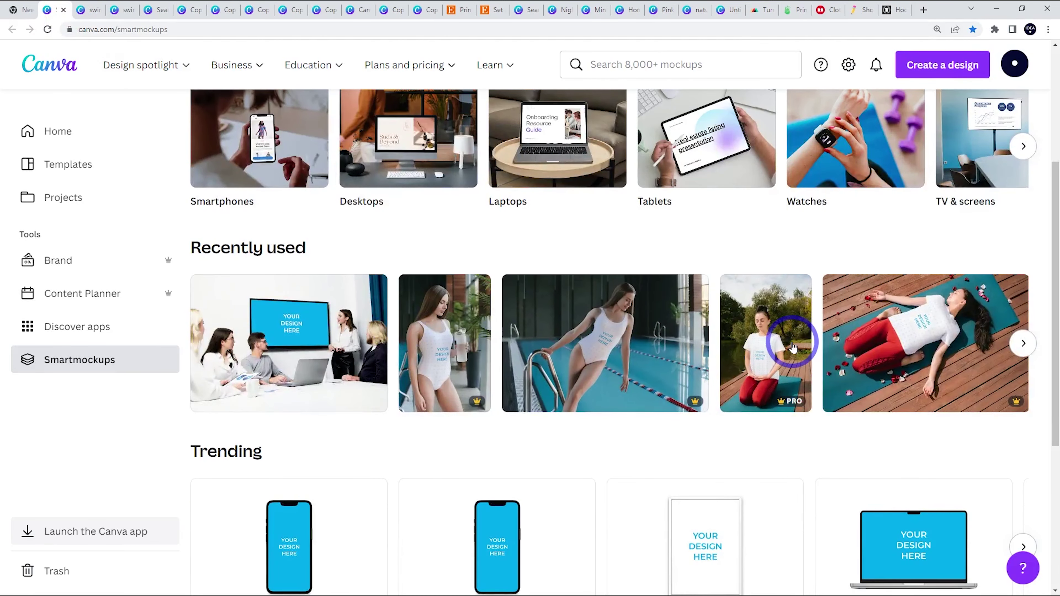
pyautogui.scroll(-4, 461, 339)
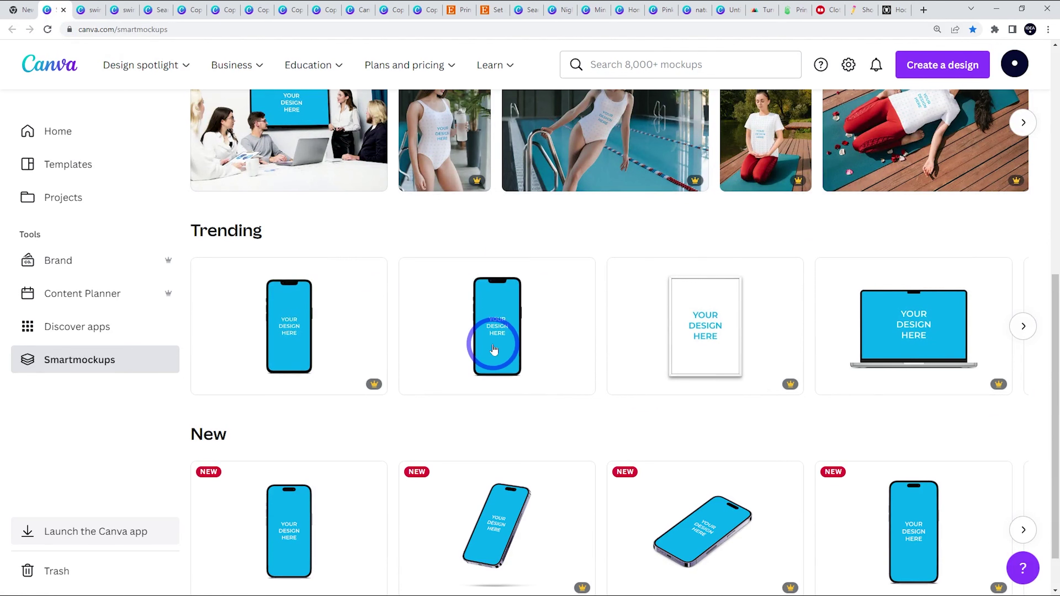
pyautogui.scroll(3, 496, 324)
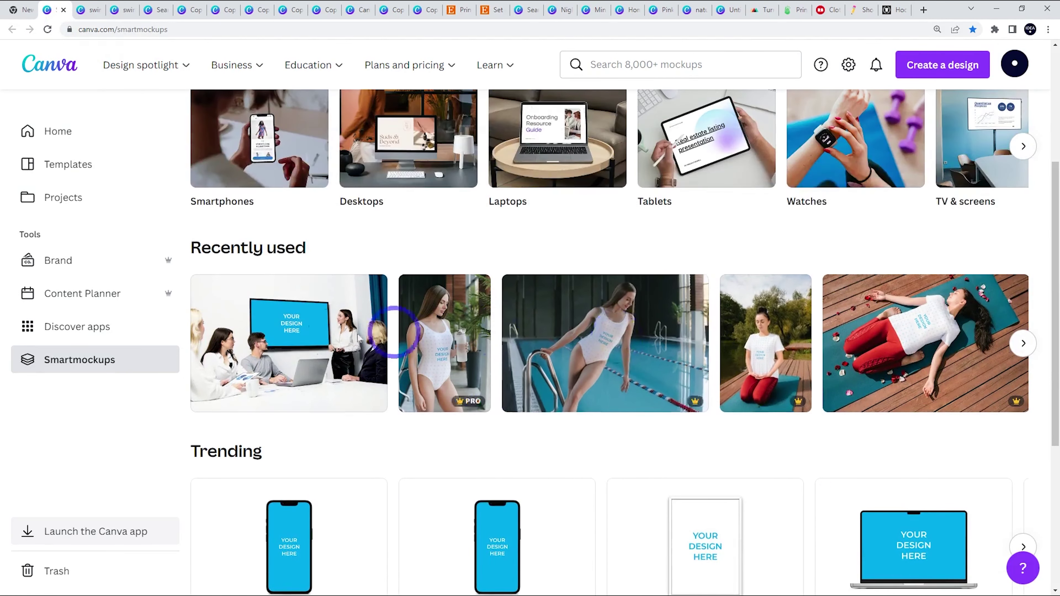
pyautogui.scroll(3, 593, 397)
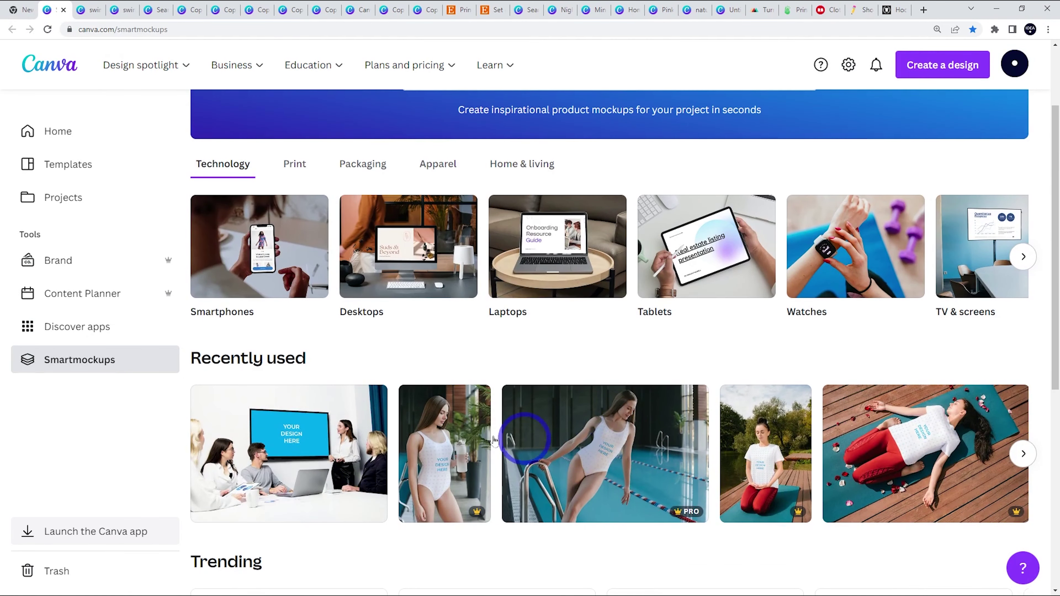